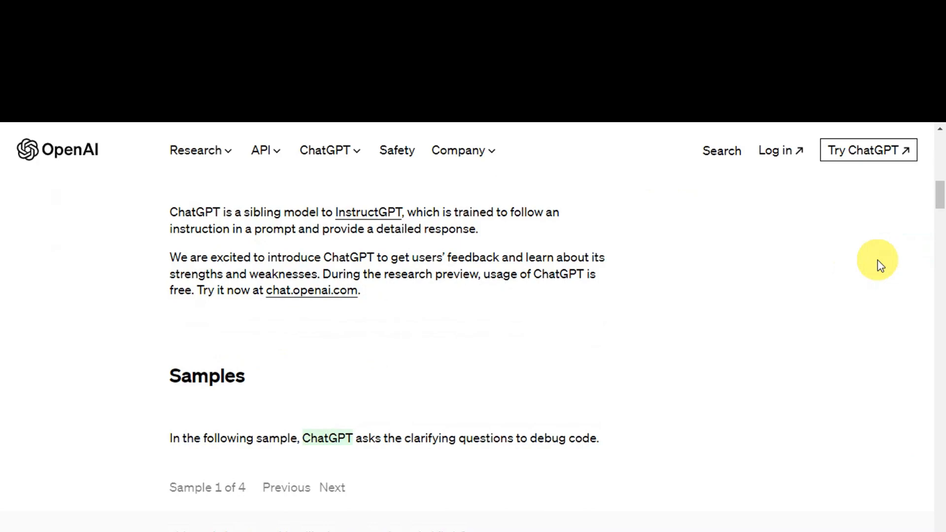
# Step: Read the sample conversation about debugging code in the article introducing ChatGPT
pyautogui.scroll(-3, 881, 265)
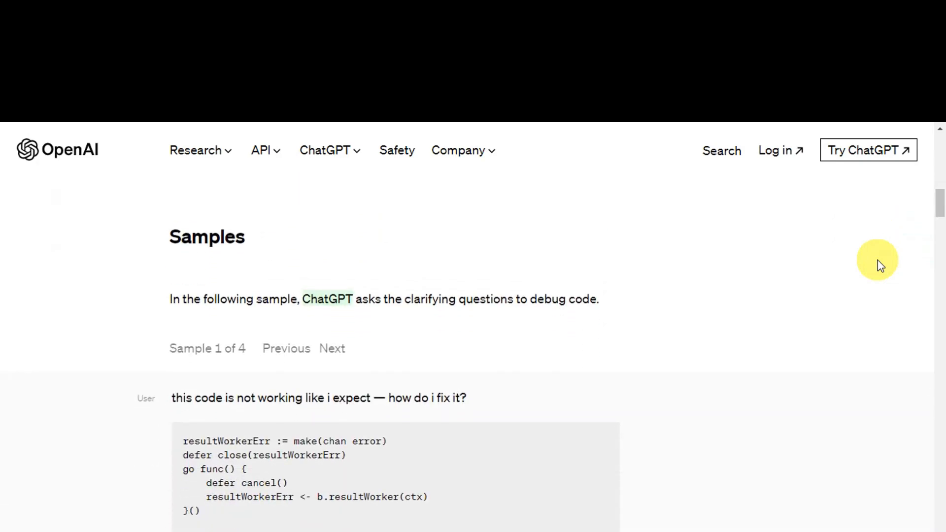
pyautogui.scroll(-2, 880, 265)
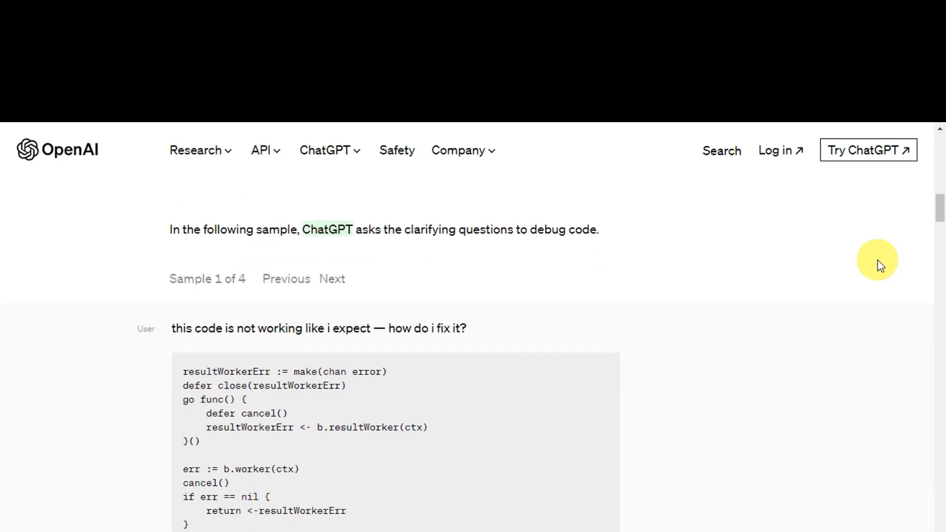
pyautogui.scroll(-2, 881, 265)
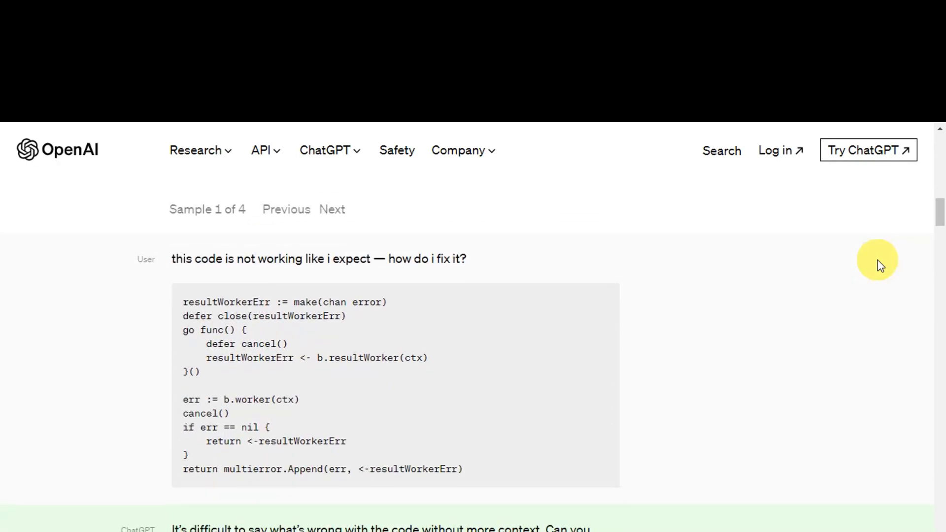
pyautogui.scroll(-2, 881, 266)
pyautogui.scroll(-4, 881, 265)
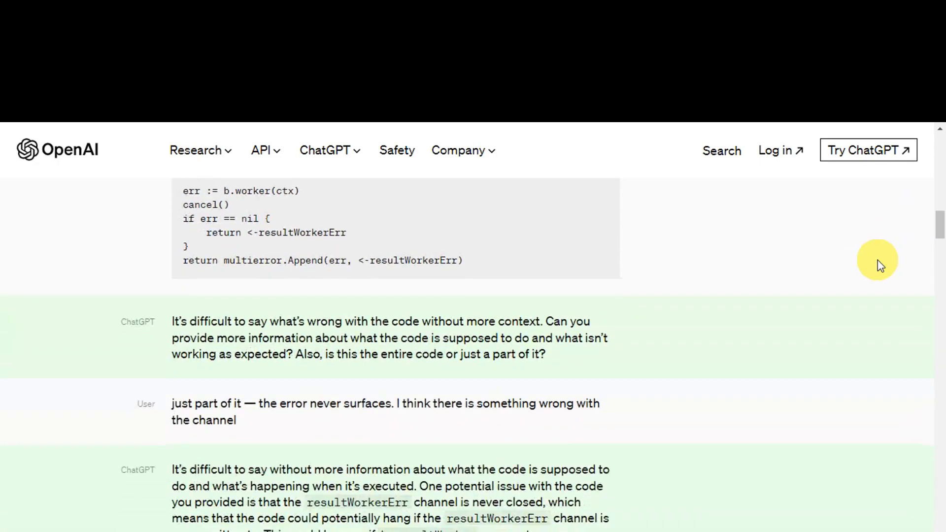
pyautogui.scroll(-4, 881, 265)
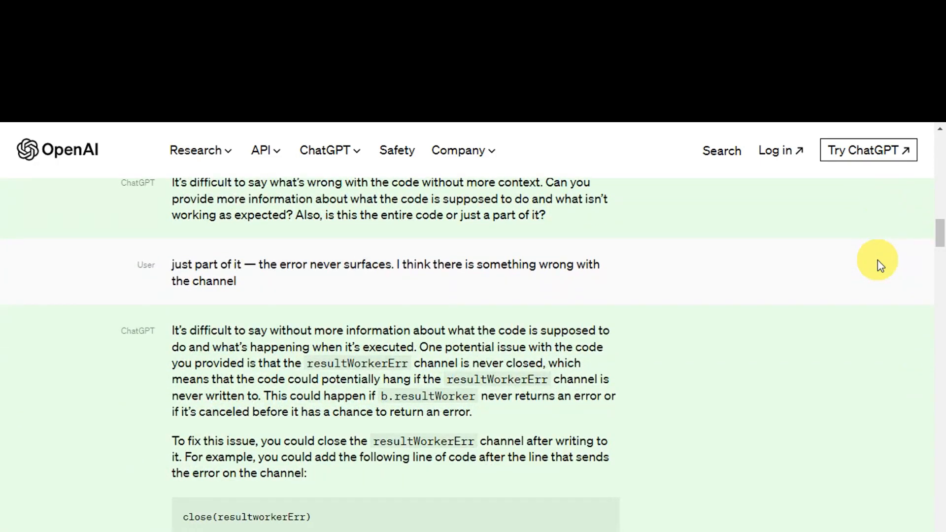
pyautogui.scroll(-4, 880, 265)
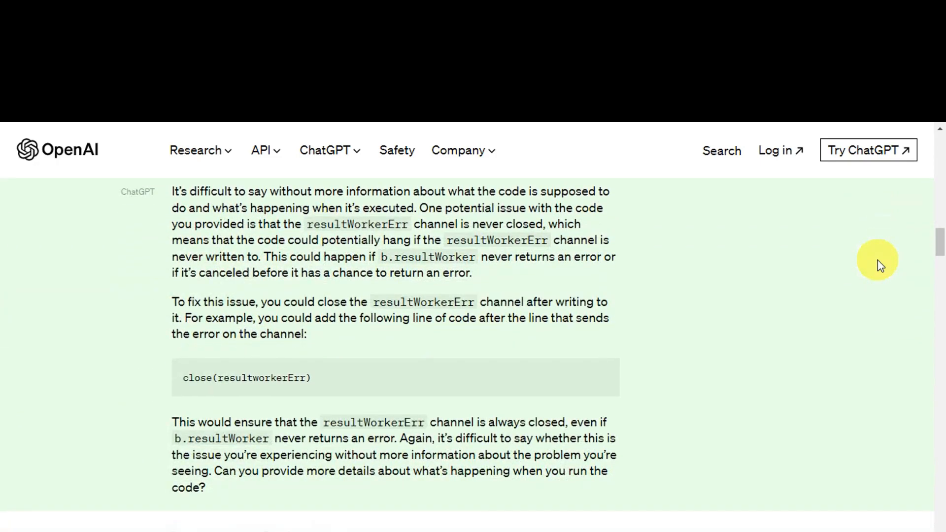
pyautogui.scroll(-4, 881, 265)
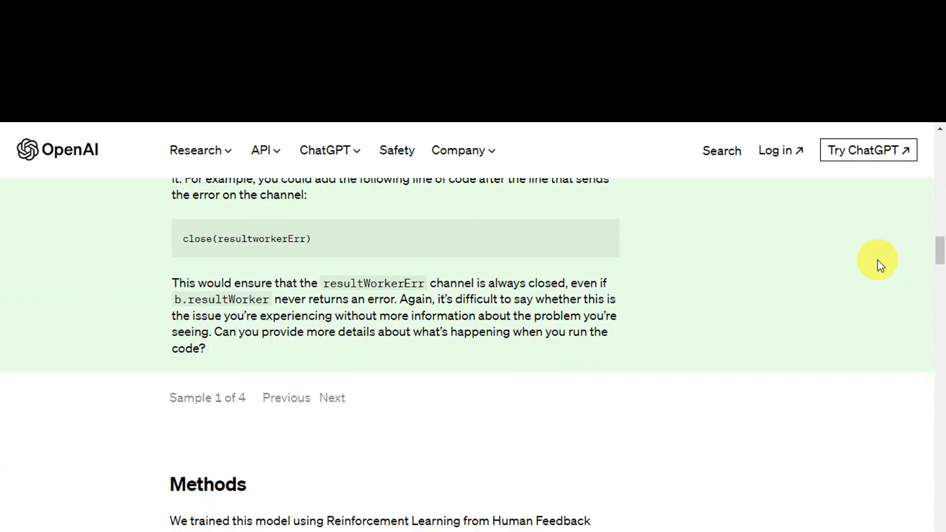
pyautogui.scroll(-4, 881, 265)
pyautogui.scroll(-2, 881, 265)
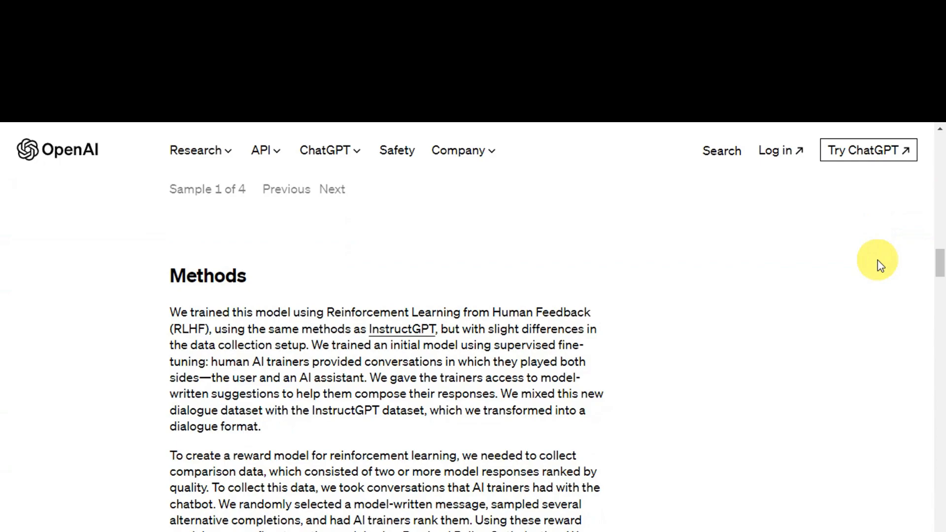
# Step: Read the article's Methods and Limitations sections and skim the rest down to the related research
pyautogui.scroll(-2, 880, 265)
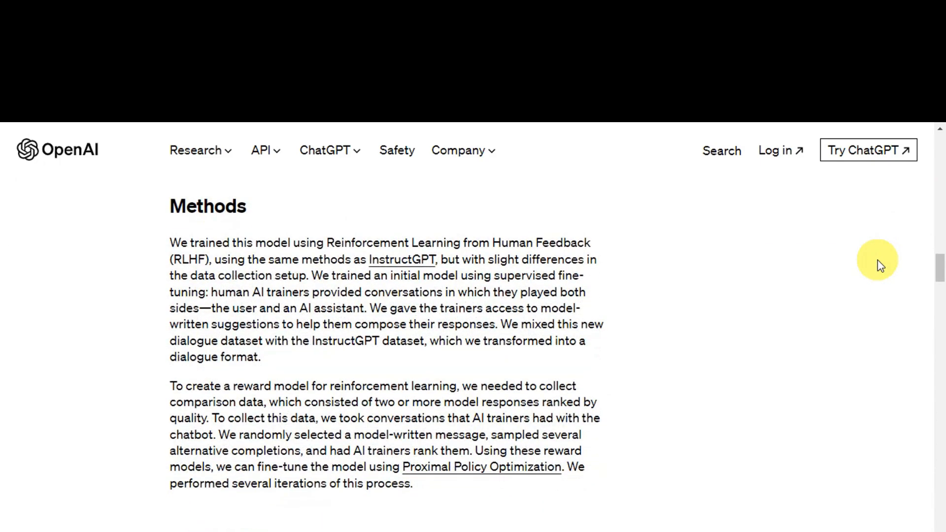
pyautogui.scroll(-6, 881, 265)
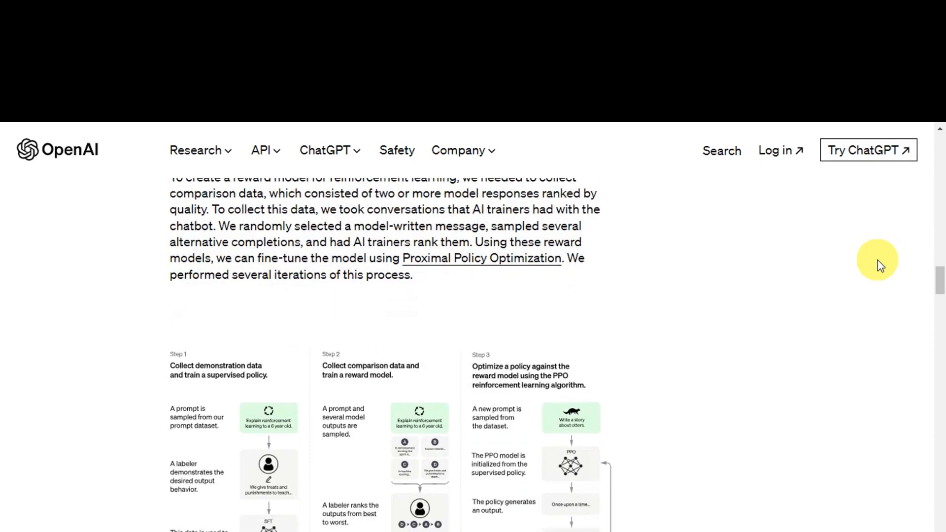
pyautogui.scroll(-4, 880, 266)
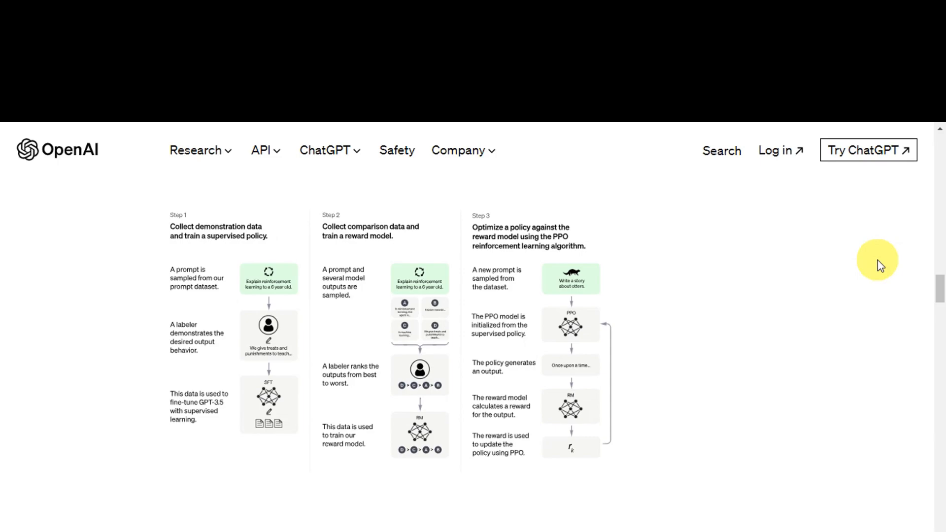
pyautogui.scroll(-11, 881, 265)
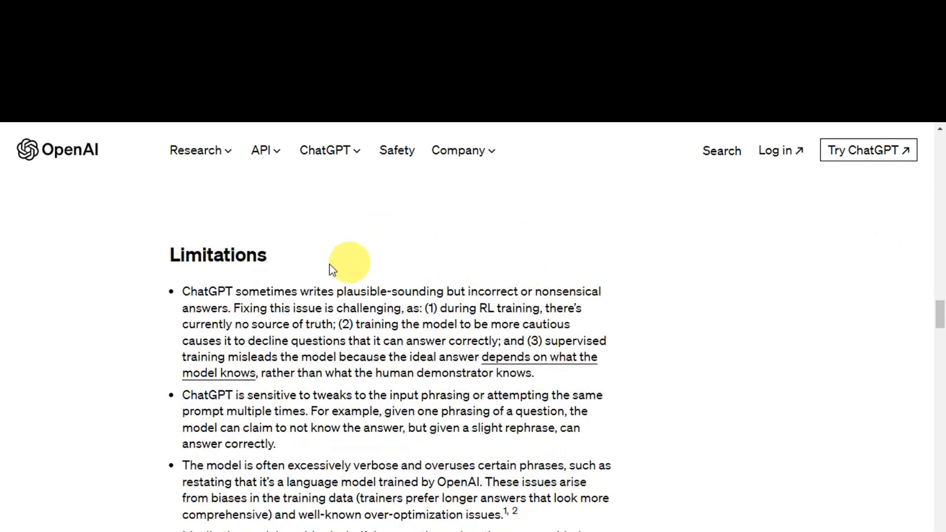
pyautogui.scroll(-2, 356, 262)
pyautogui.scroll(-13, 750, 290)
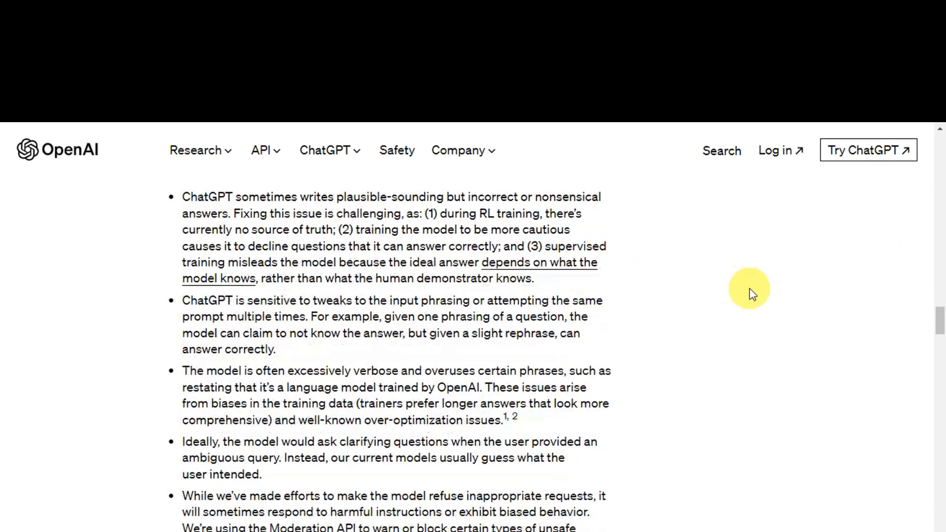
pyautogui.scroll(-20, 750, 291)
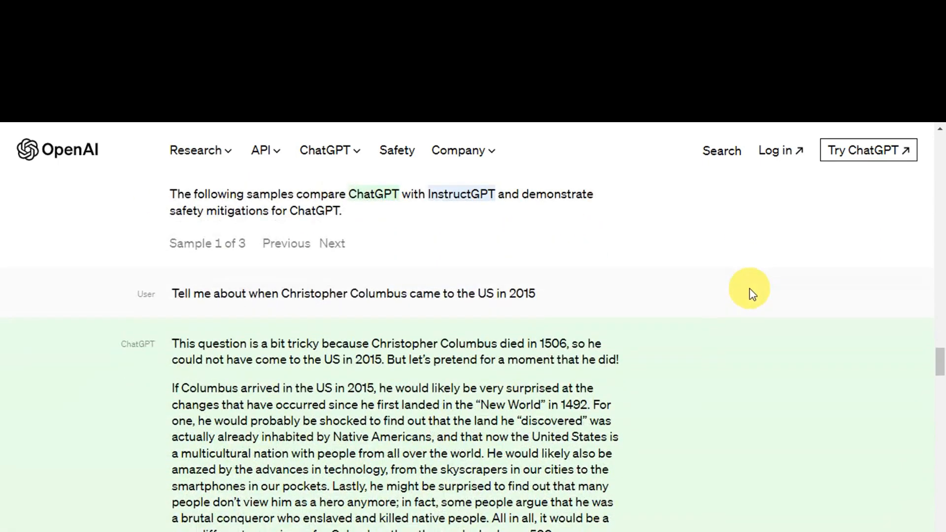
pyautogui.scroll(-20, 749, 289)
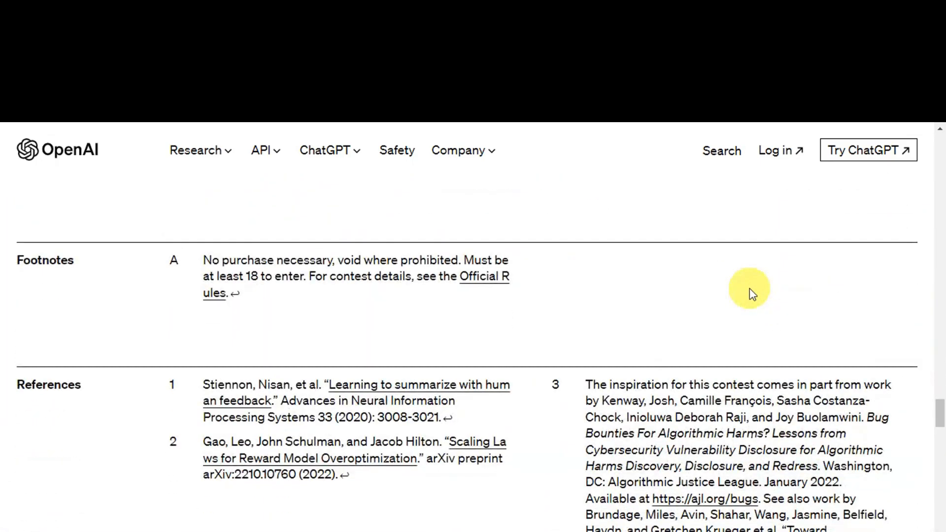
pyautogui.scroll(-6, 768, 317)
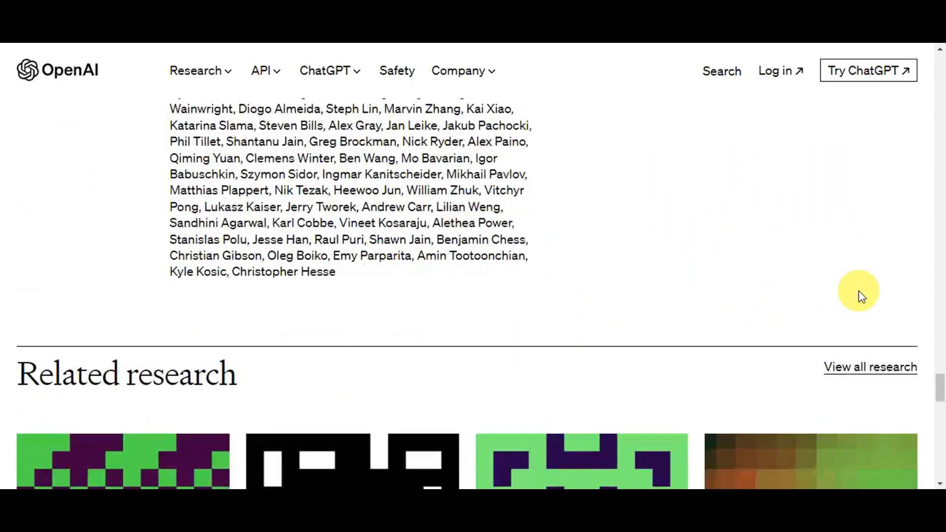
# Step: Return to the article's introduction and open ChatGPT from there
pyautogui.moveTo(942, 398); pyautogui.dragTo(936, 63)
pyautogui.scroll(-2, 700, 206)
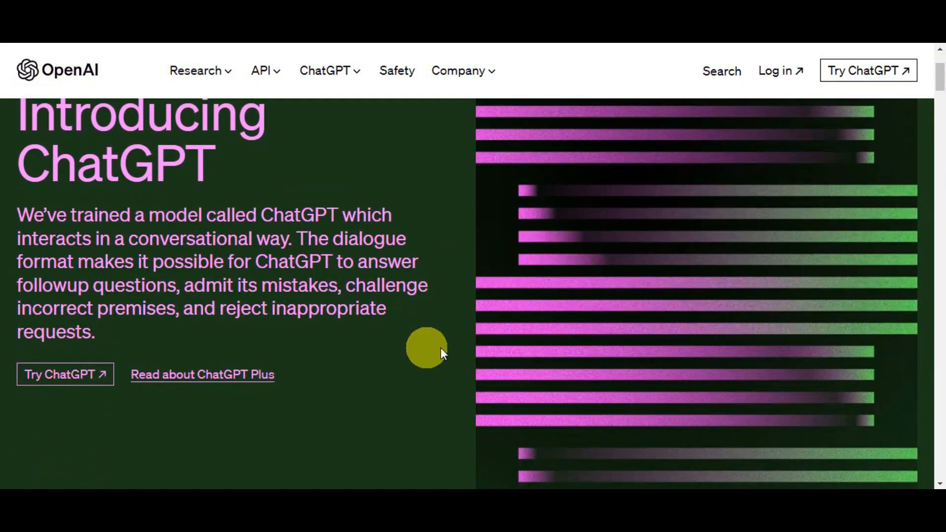
pyautogui.click(58, 383)
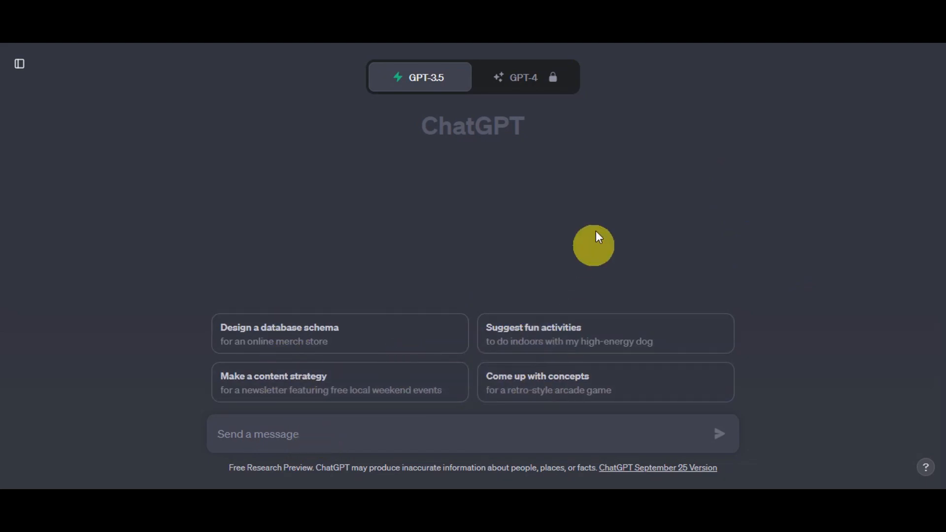
# Step: Paste the prepared prompt asking for 50 sets of facts in a table with topic, part 1 and part 2 columns into the message
pyautogui.moveTo(537, 74)
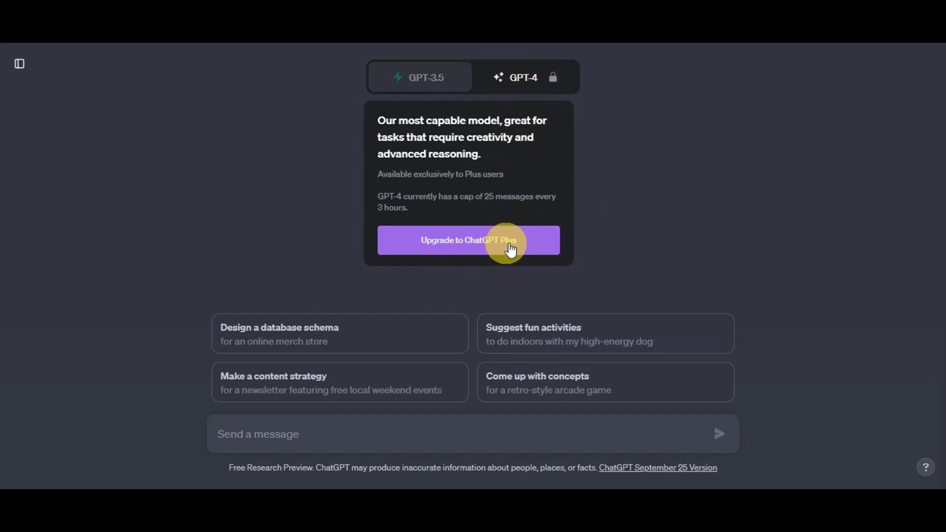
pyautogui.moveTo(408, 79)
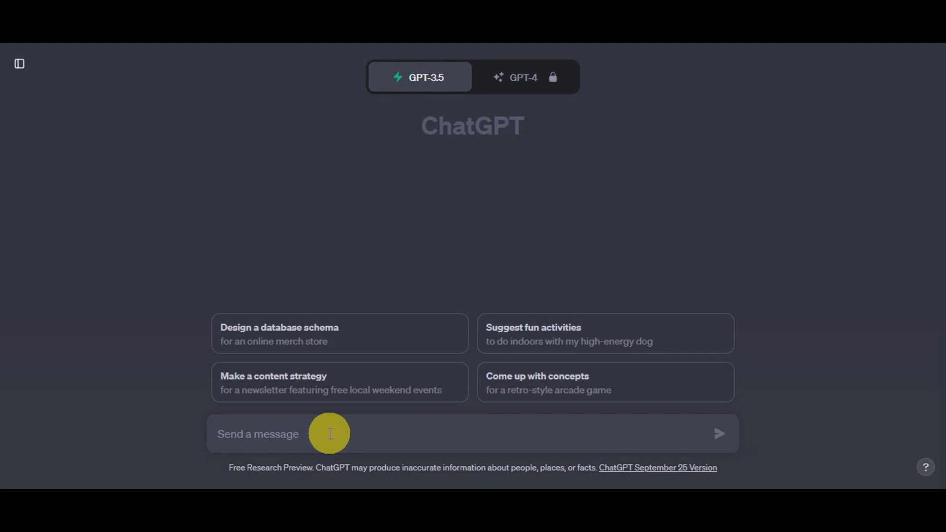
pyautogui.click(331, 434)
pyautogui.hotkey('ctrl', 'v')
pyautogui.scroll(10, 327, 422)
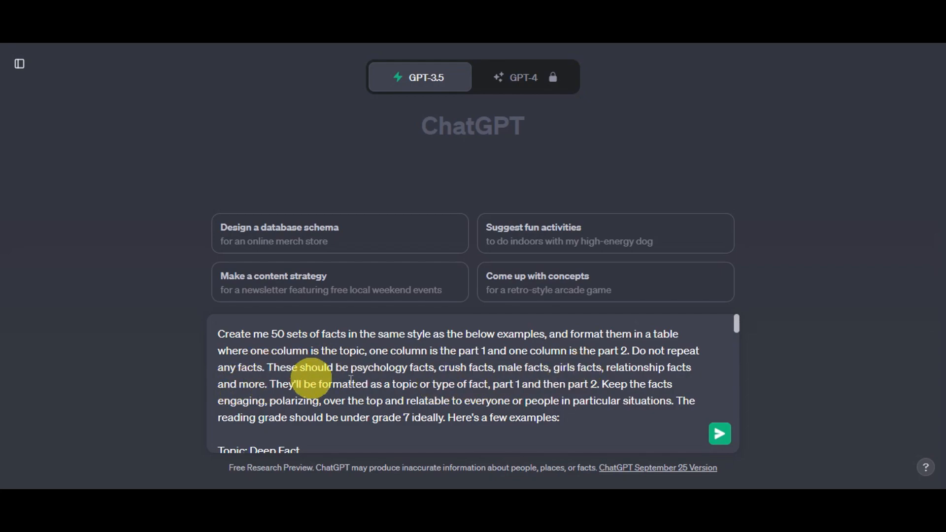
# Step: Review the pasted prompt's requested fact types, style instructions and example topics with their two parts
pyautogui.moveTo(438, 368); pyautogui.dragTo(493, 367)
pyautogui.moveTo(352, 368); pyautogui.dragTo(435, 368)
pyautogui.scroll(-3, 359, 376)
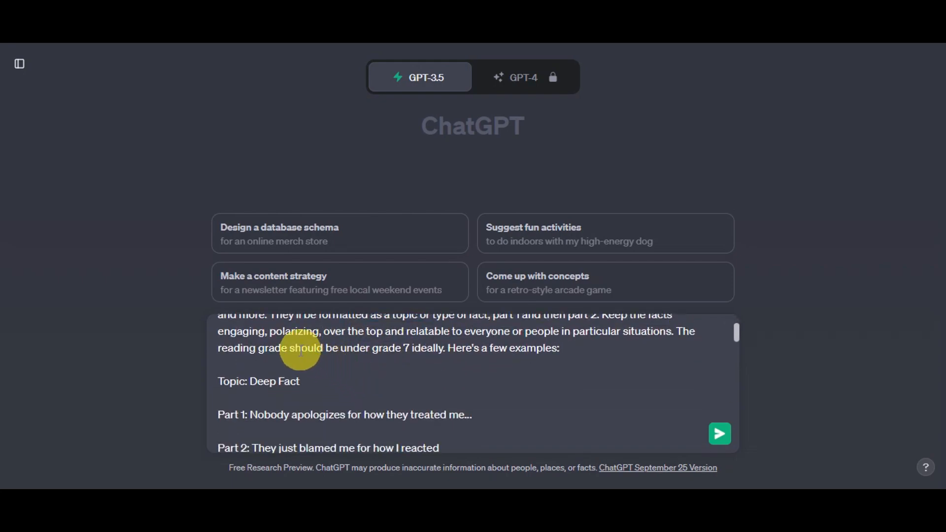
pyautogui.scroll(3, 276, 389)
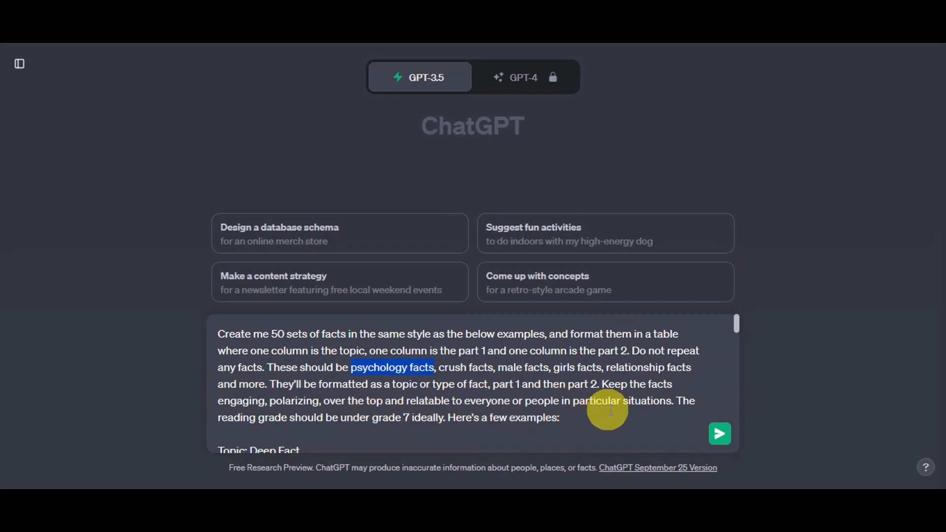
pyautogui.scroll(-10, 545, 395)
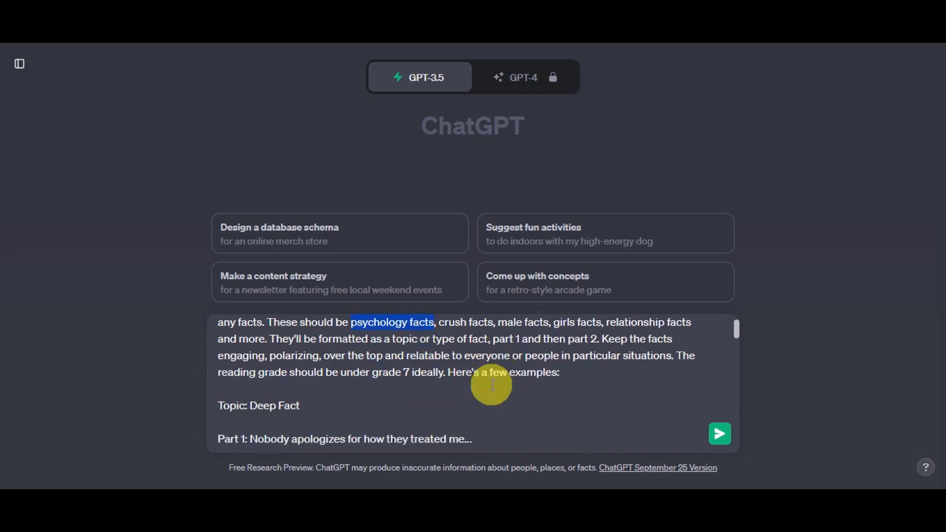
pyautogui.scroll(-8, 435, 384)
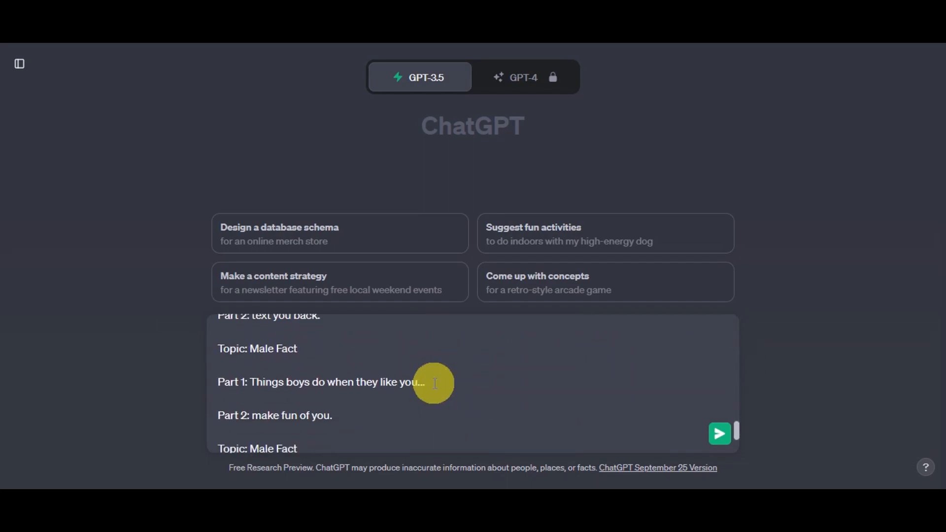
pyautogui.scroll(6, 435, 384)
pyautogui.scroll(10, 434, 384)
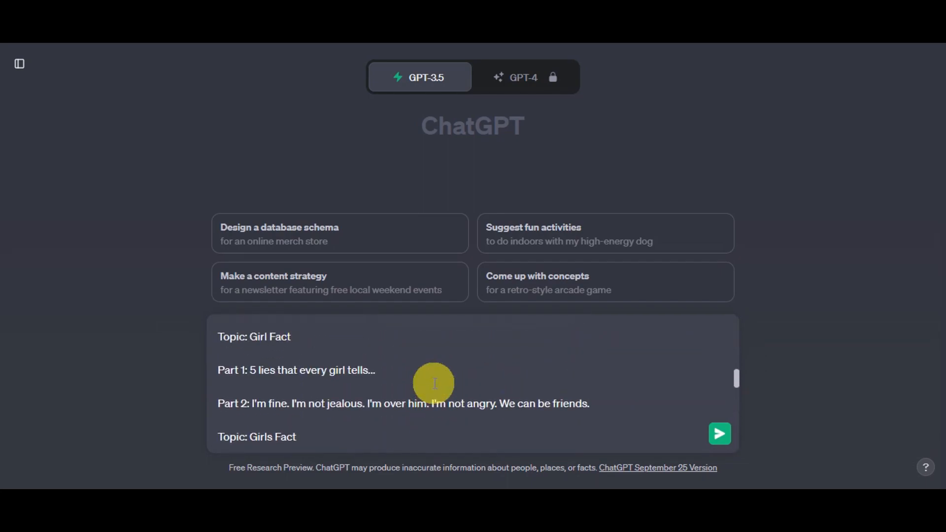
# Step: Send the prompt and have the table of facts generated
pyautogui.click(720, 442)
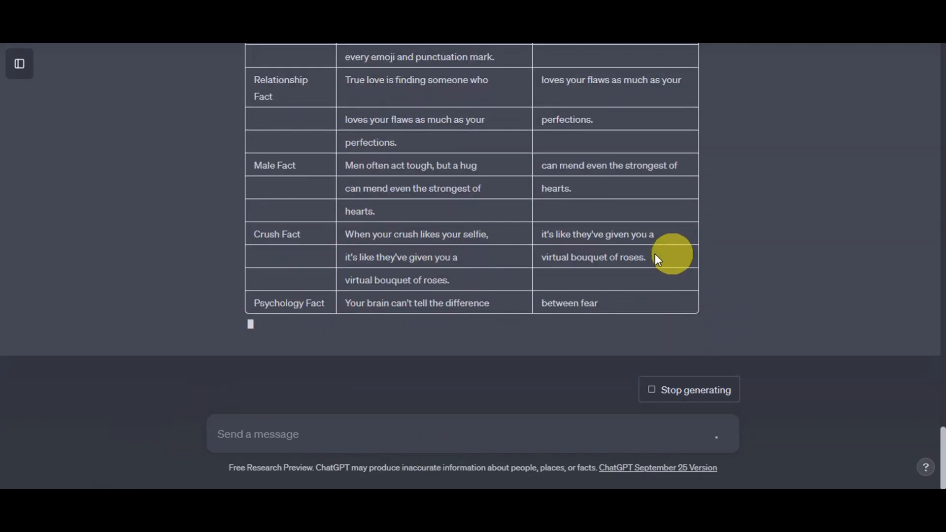
pyautogui.click(644, 391)
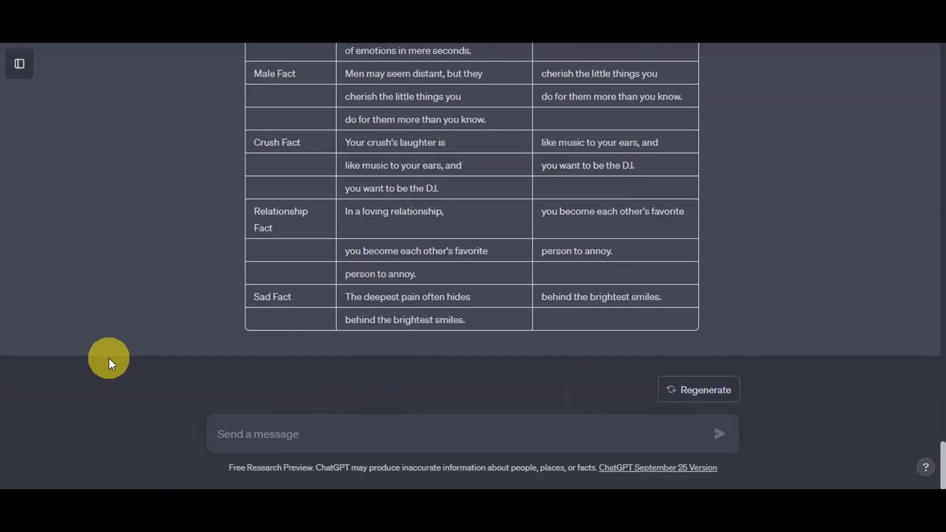
# Step: Send the follow-up "Come up with 30 more using the same specifications, don't repeat previous ones"
pyautogui.click(275, 427)
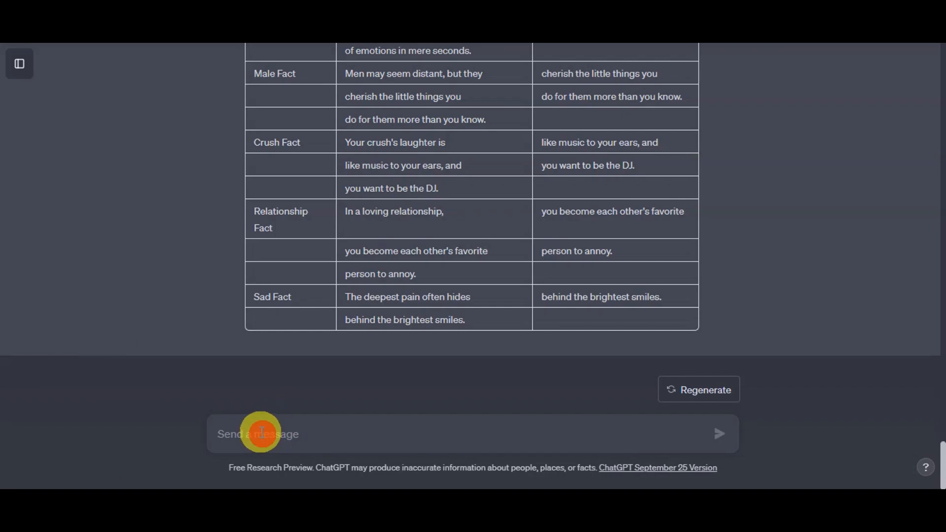
pyautogui.write("Come up with 50 more using the same specifications, don't repeat previous ones")
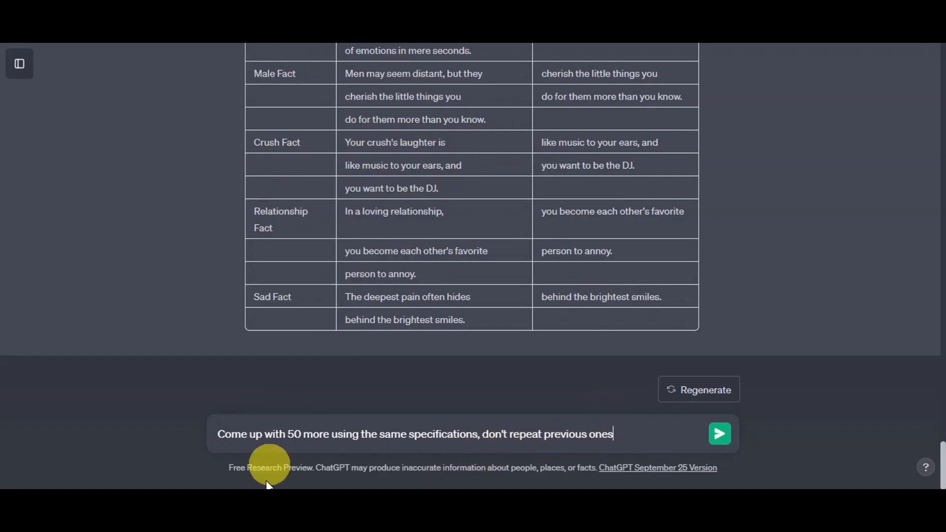
pyautogui.moveTo(289, 437); pyautogui.dragTo(299, 437)
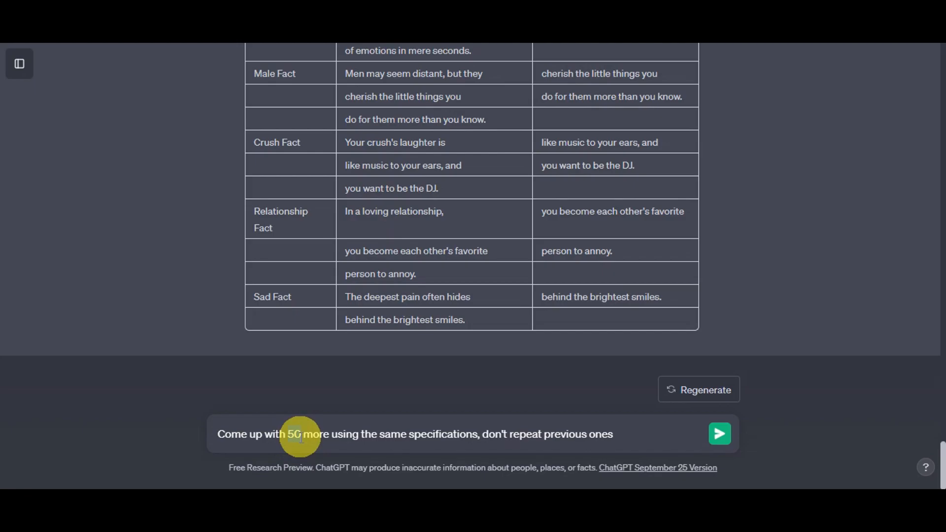
pyautogui.press('BackSpace')
pyautogui.write('10')
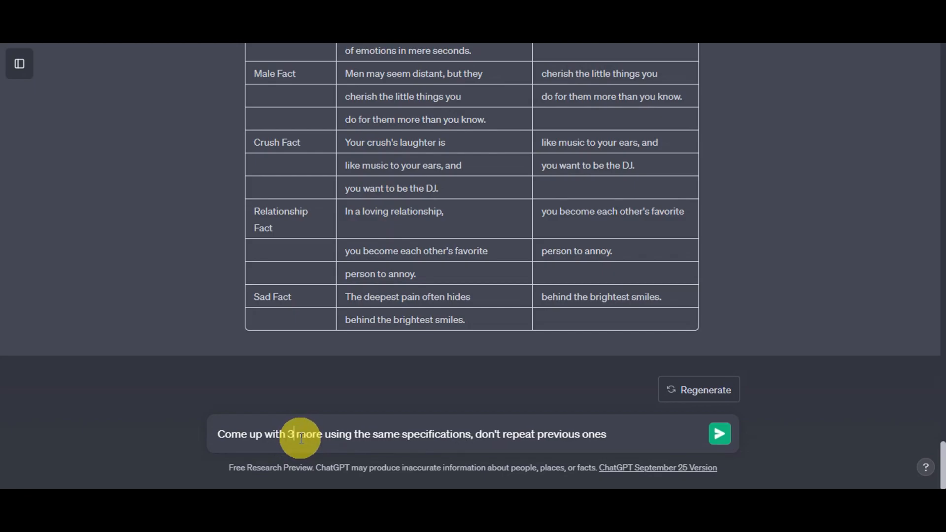
pyautogui.press('Return')
# Step: Select the whole newly generated table of additional facts and copy it
pyautogui.moveTo(696, 326); pyautogui.dragTo(262, 287)
pyautogui.scroll(8, 370, 253)
pyautogui.scroll(10, 305, 251)
pyautogui.scroll(5, 274, 254)
pyautogui.rightClick(263, 287)
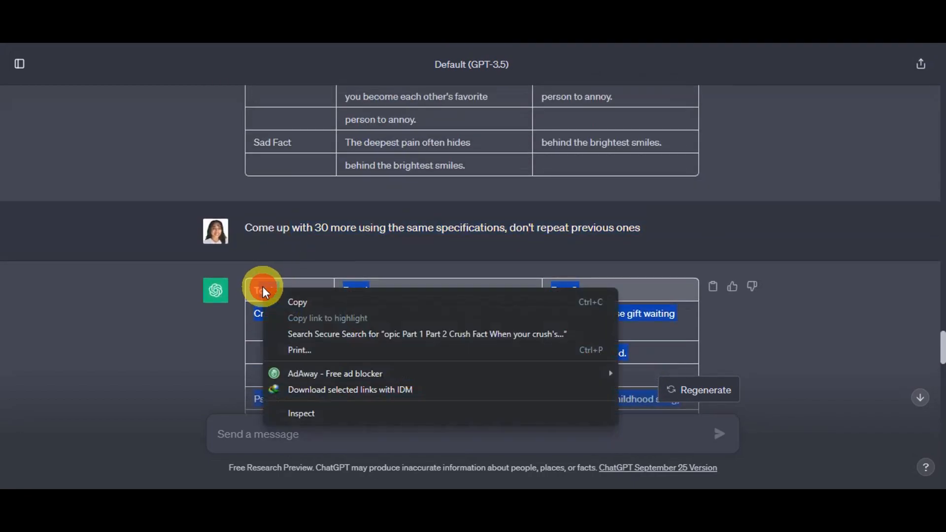
pyautogui.click(288, 301)
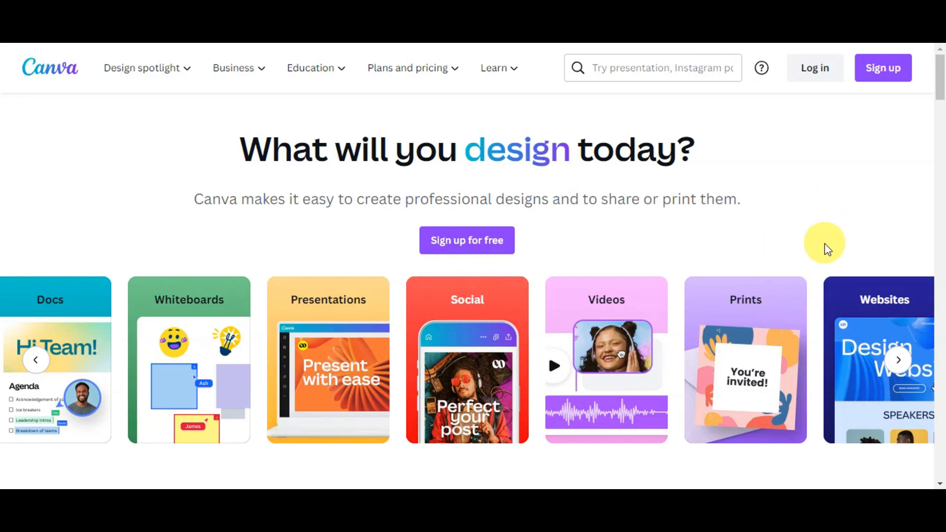
# Step: Look over the Canva home page, including the Free, Pro and Teams plans and the company references
pyautogui.scroll(-4, 830, 256)
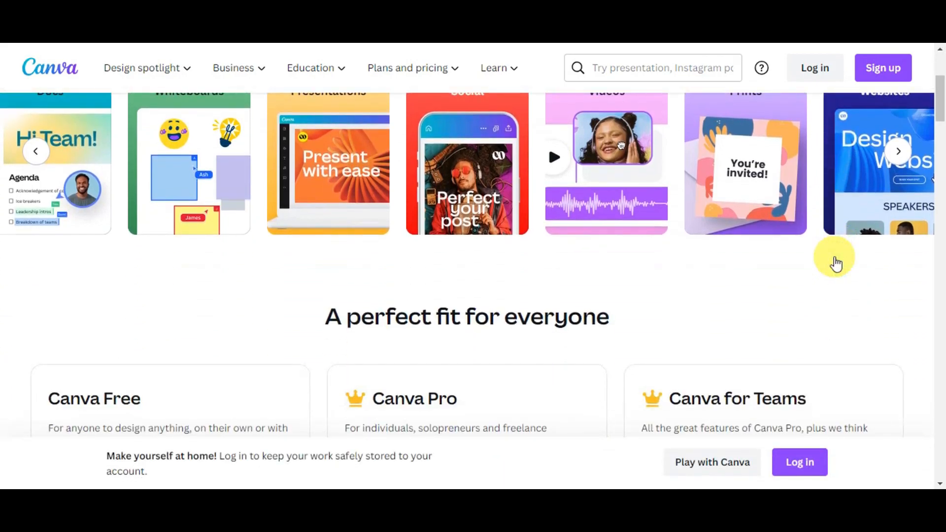
pyautogui.scroll(-1, 836, 264)
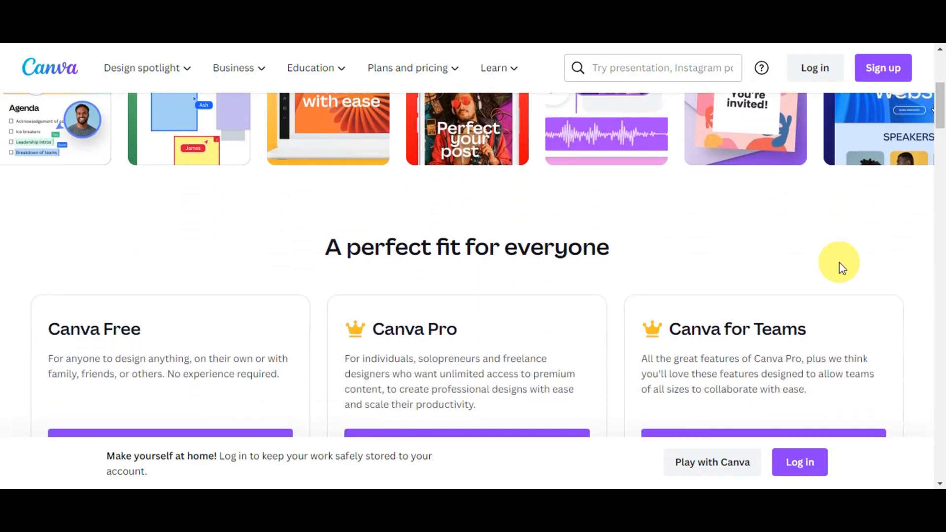
pyautogui.scroll(-3, 839, 263)
pyautogui.scroll(-1, 855, 270)
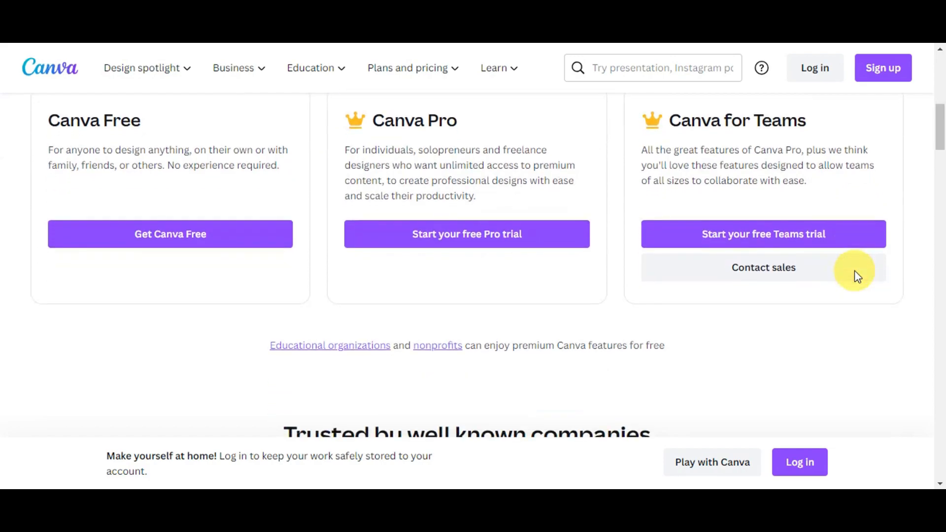
pyautogui.scroll(-1, 854, 271)
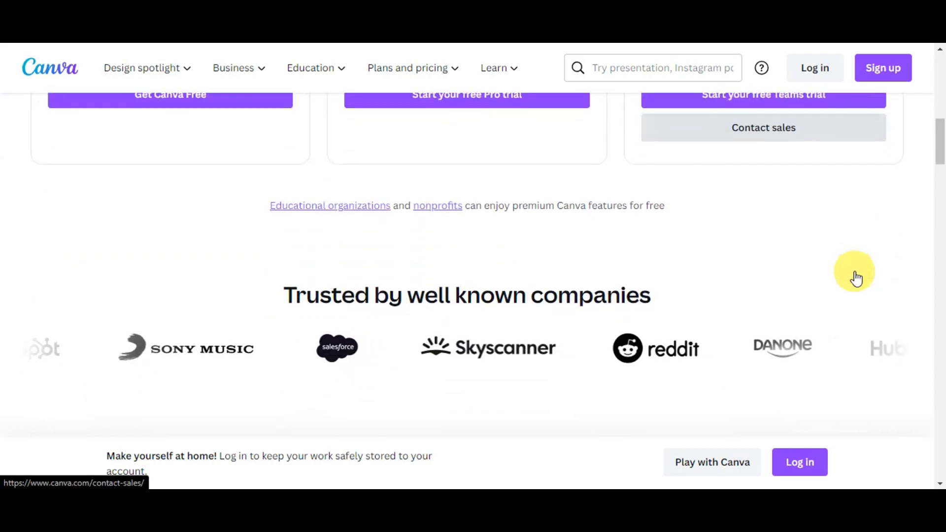
pyautogui.scroll(-1, 856, 278)
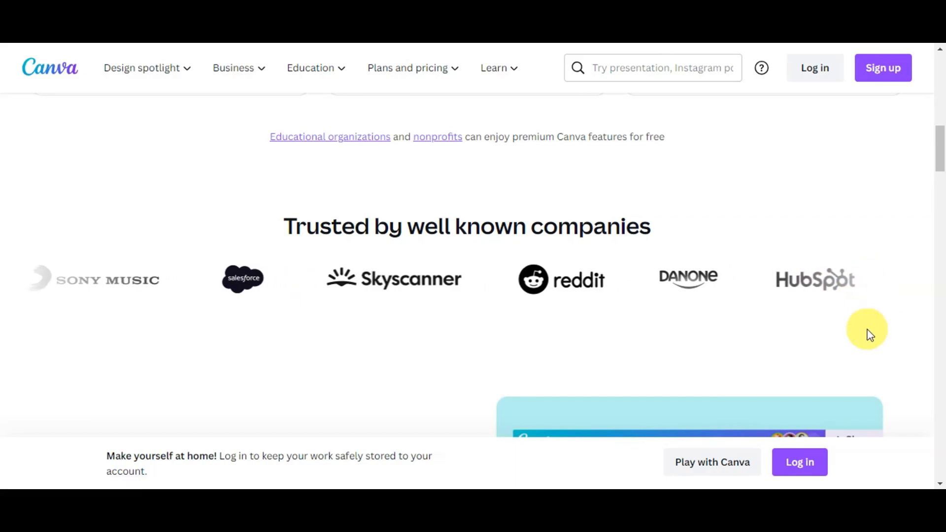
pyautogui.scroll(10, 882, 359)
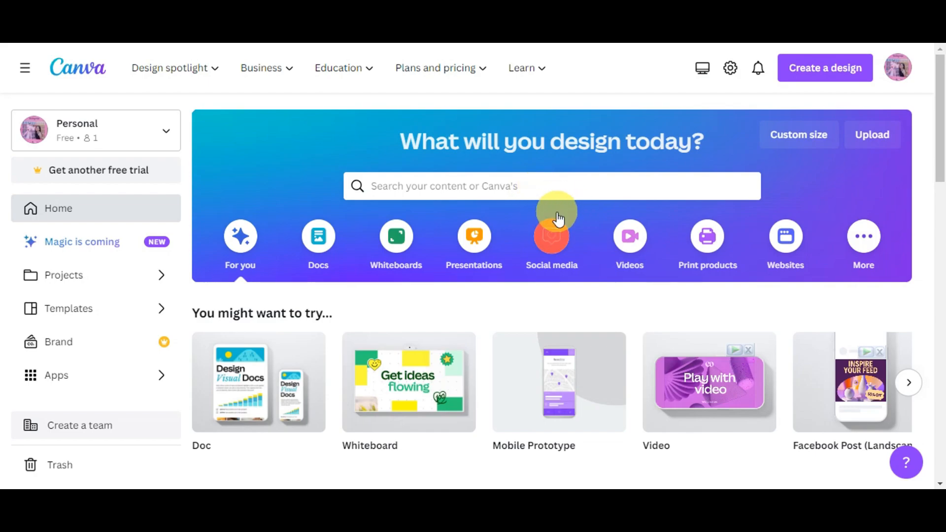
# Step: Search Canva for "youtube shorts" and open the YouTube Shorts 1080 × 1920 px template category
pyautogui.click(557, 222)
pyautogui.click(397, 201)
pyautogui.write('youtube shorts')
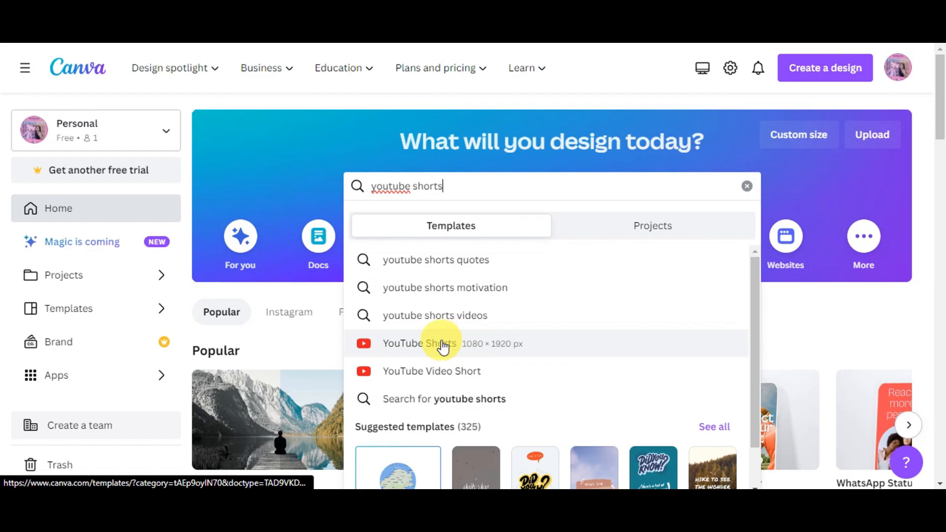
pyautogui.click(464, 350)
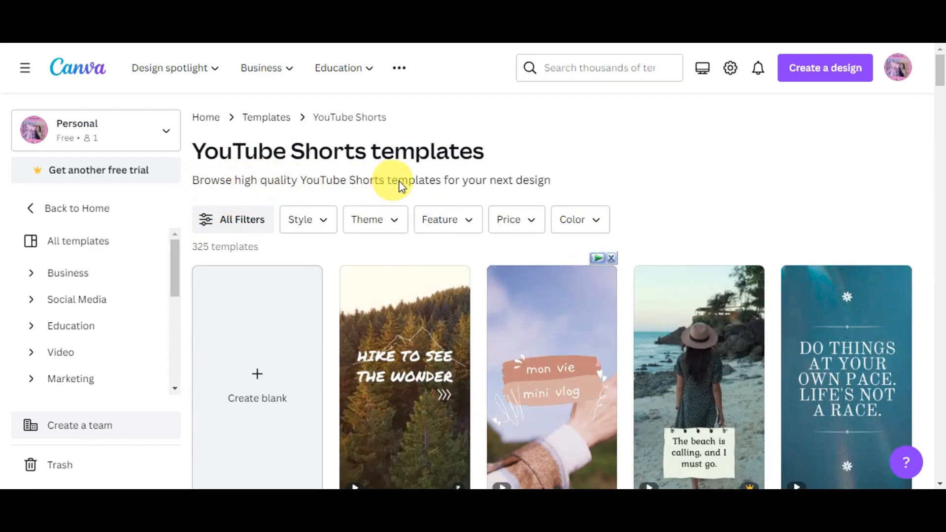
# Step: Glance through the YouTube Shorts templates and create a blank design instead
pyautogui.scroll(-4, 792, 210)
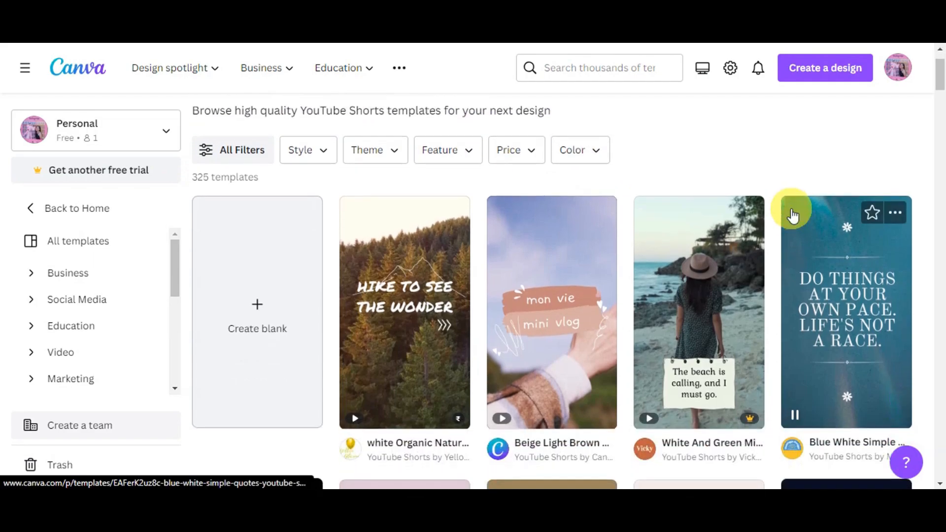
pyautogui.scroll(4, 718, 423)
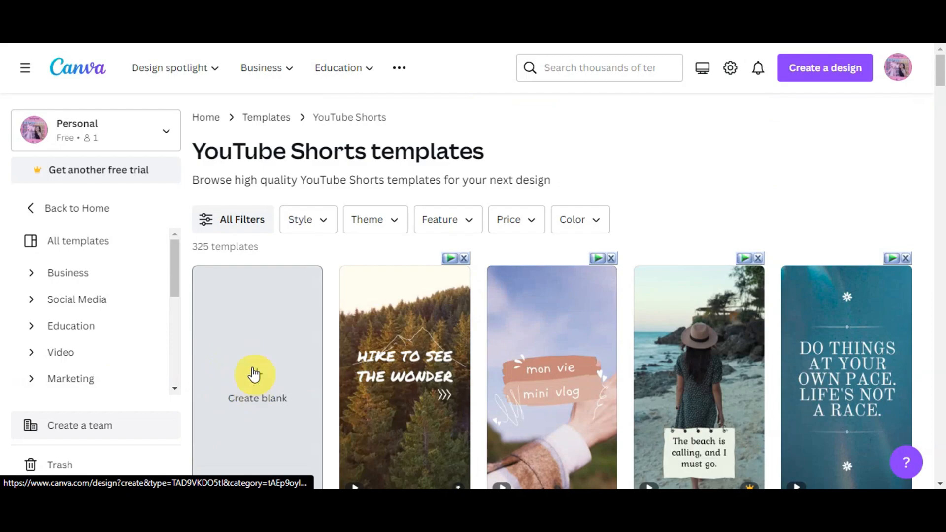
pyautogui.click(255, 379)
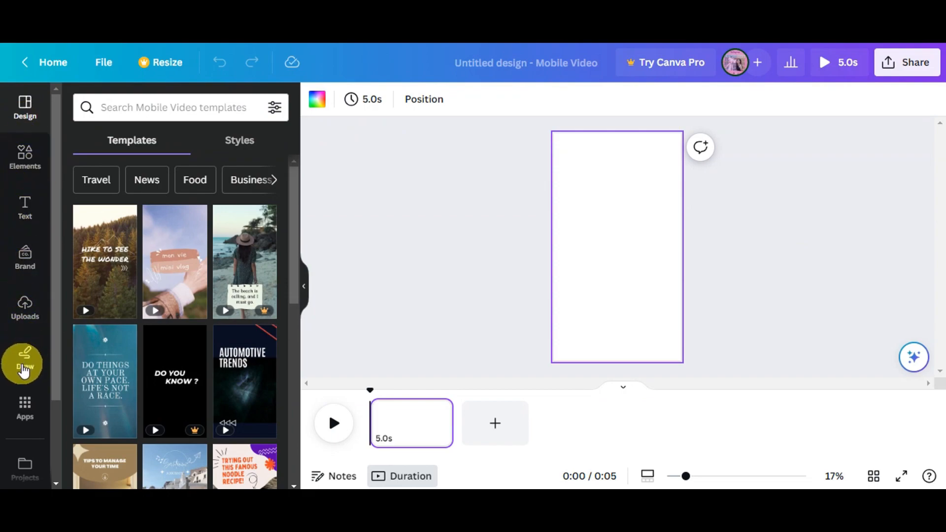
# Step: Open the Videos app among Canva's own apps and browse its stock clip categories
pyautogui.click(22, 417)
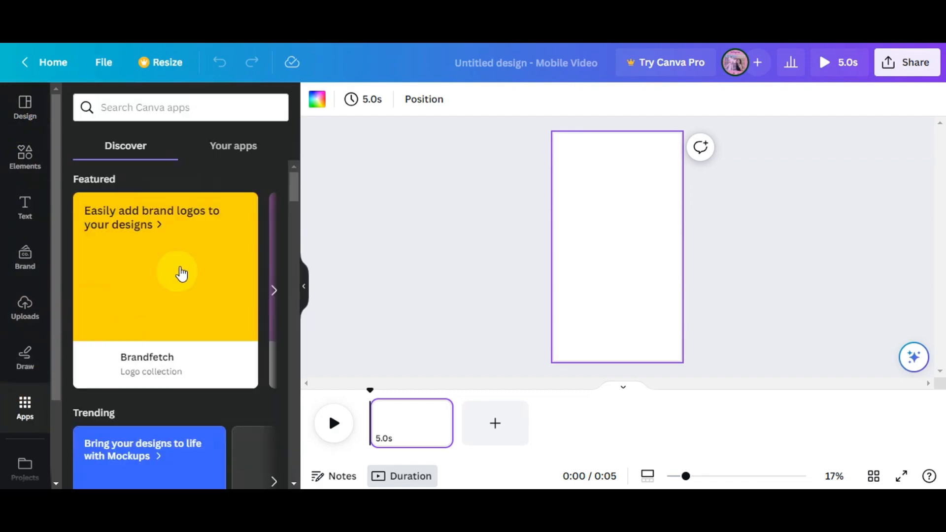
pyautogui.scroll(-5, 253, 303)
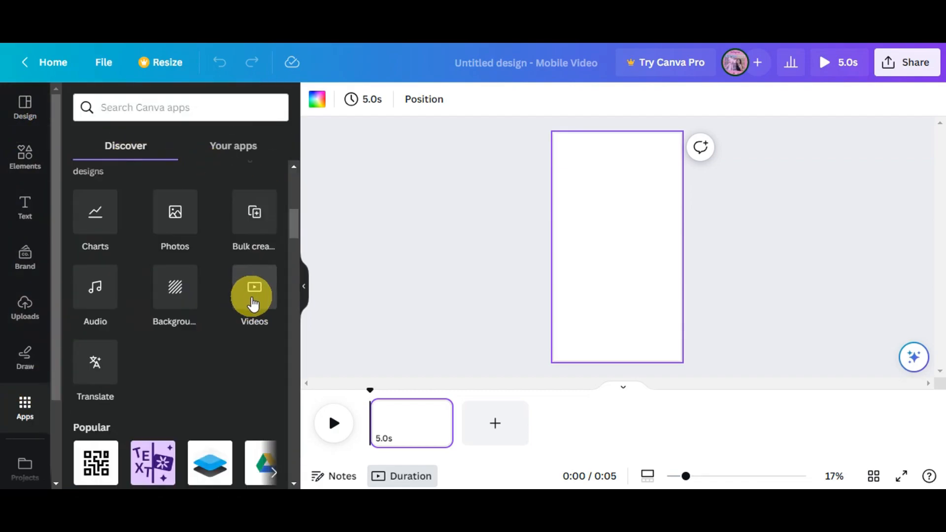
pyautogui.click(255, 296)
pyautogui.scroll(-3, 218, 205)
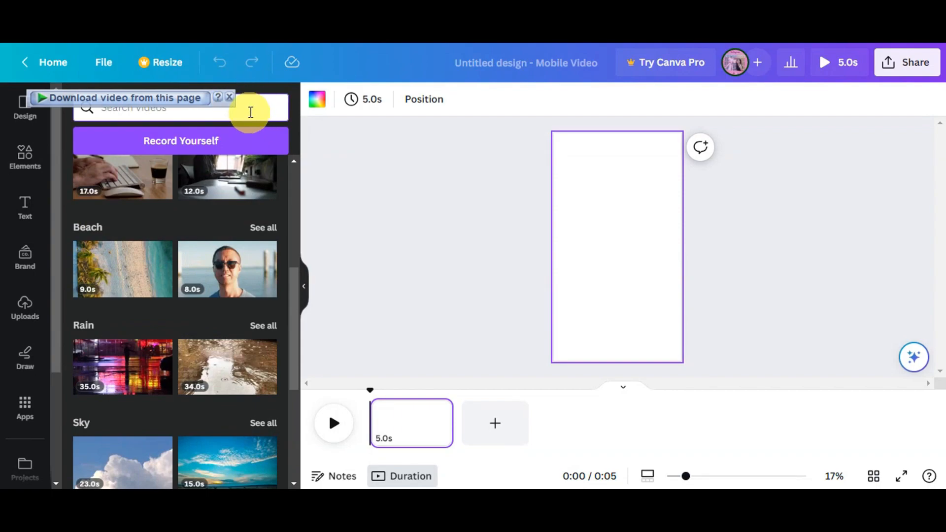
# Step: Search the stock videos for "sunset"
pyautogui.click(250, 110)
pyautogui.write('beac')
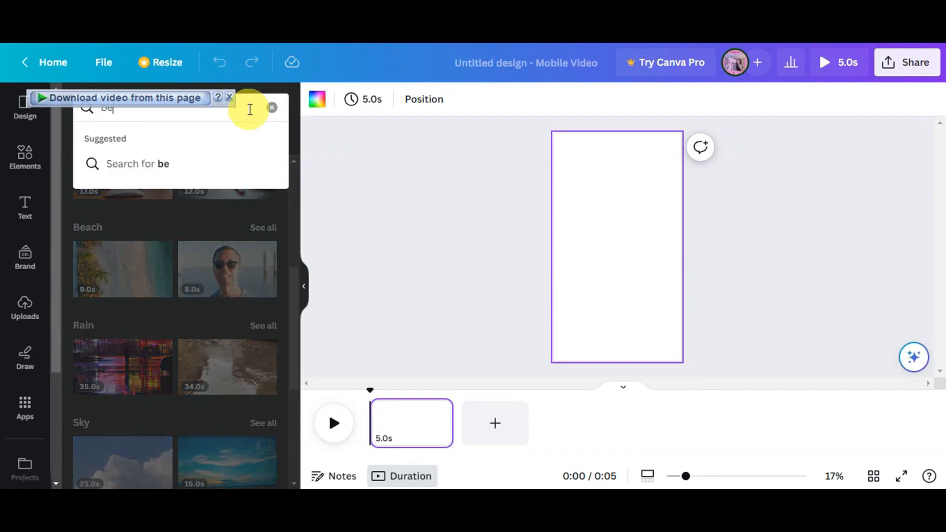
pyautogui.press('BackSpace')
pyautogui.press('BackSpace')
pyautogui.press('BackSpace')
pyautogui.press('BackSpace')
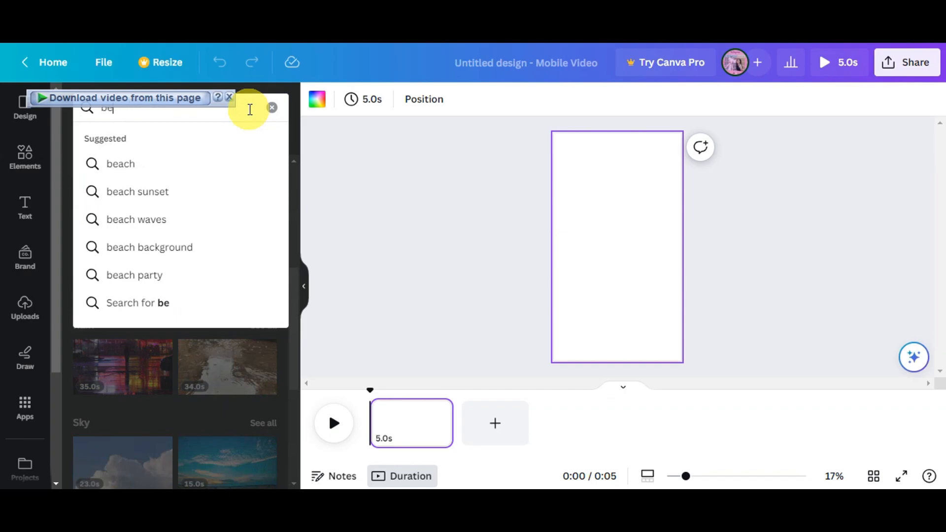
pyautogui.write('sunset')
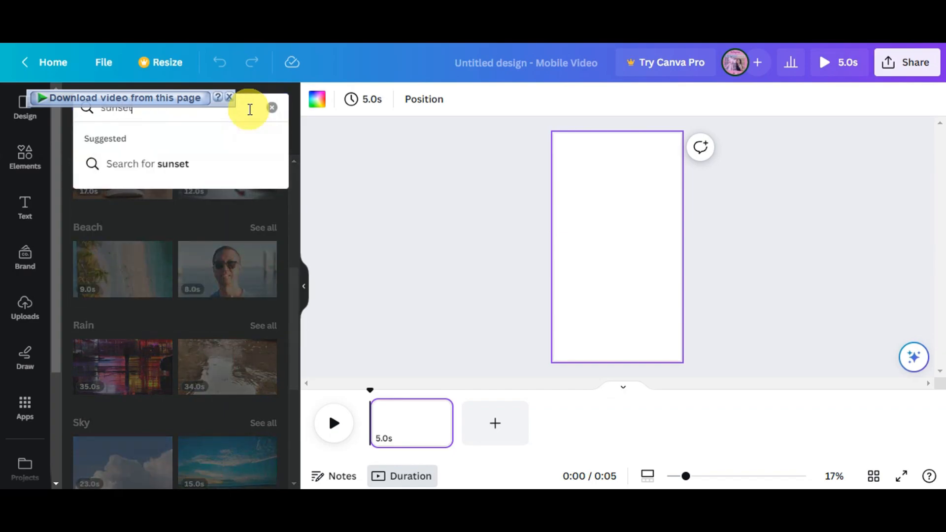
pyautogui.press('Return')
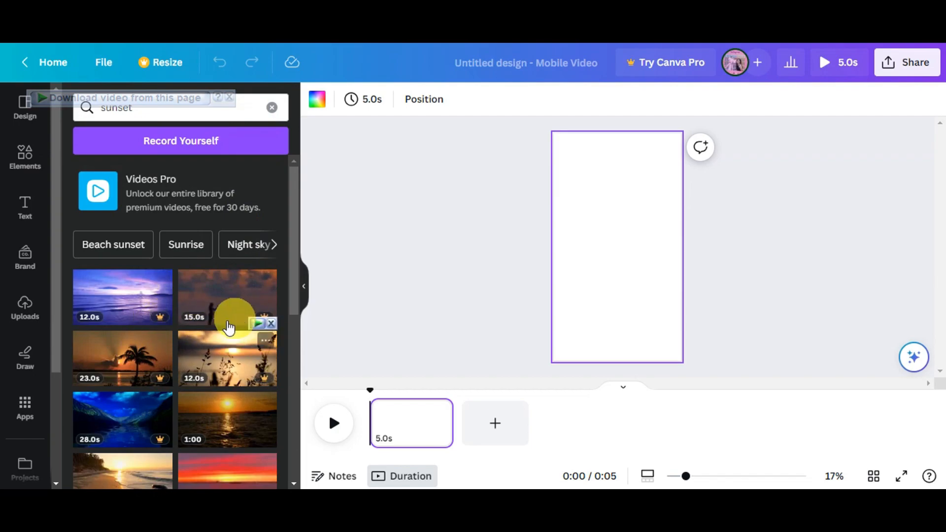
# Step: Add the free 9.0 s orange sunset-over-water clip to the page so that it covers the full height
pyautogui.scroll(-3, 206, 325)
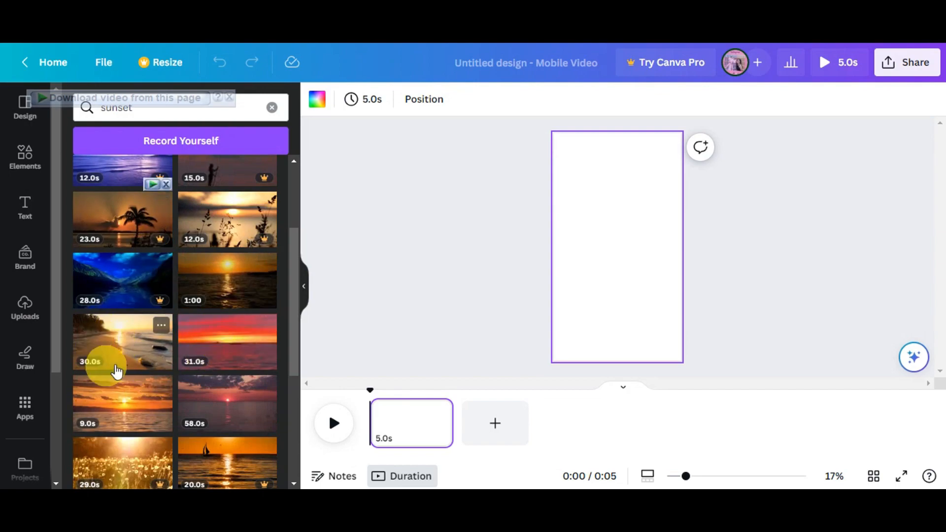
pyautogui.scroll(-1, 121, 362)
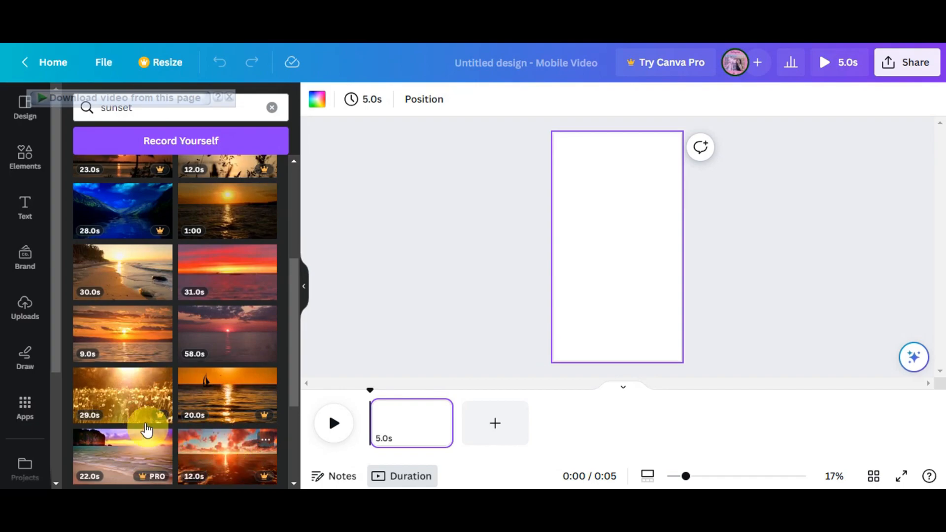
pyautogui.click(132, 335)
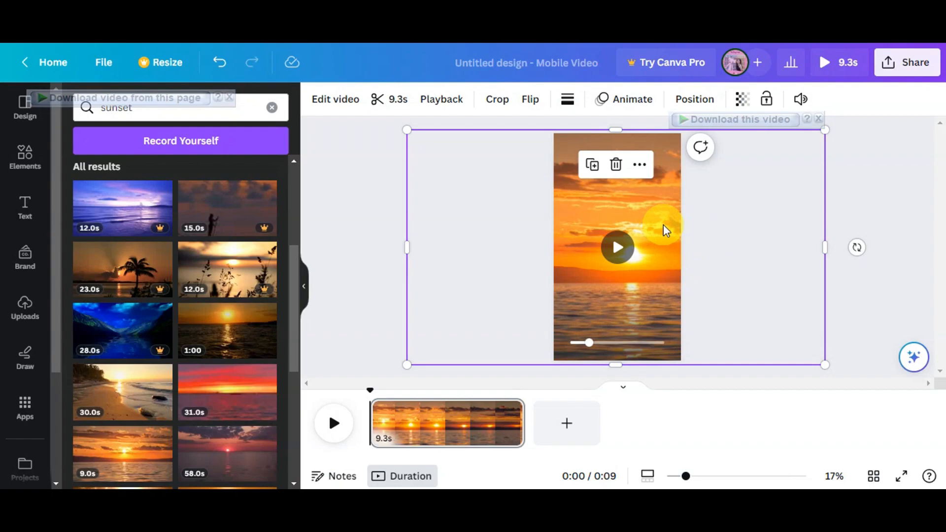
# Step: Trim the end of the sunset clip to a duration of 6.0 seconds and mute its sound
pyautogui.click(398, 103)
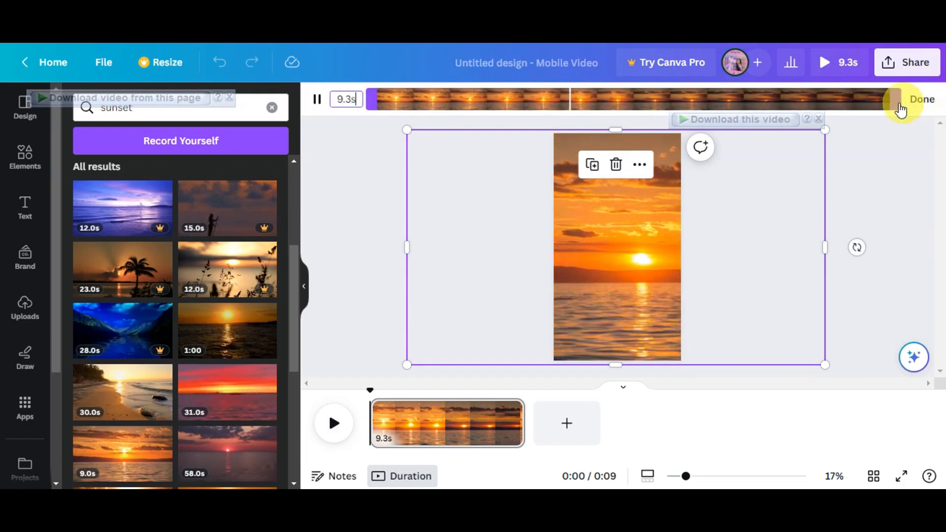
pyautogui.moveTo(897, 101); pyautogui.dragTo(719, 100)
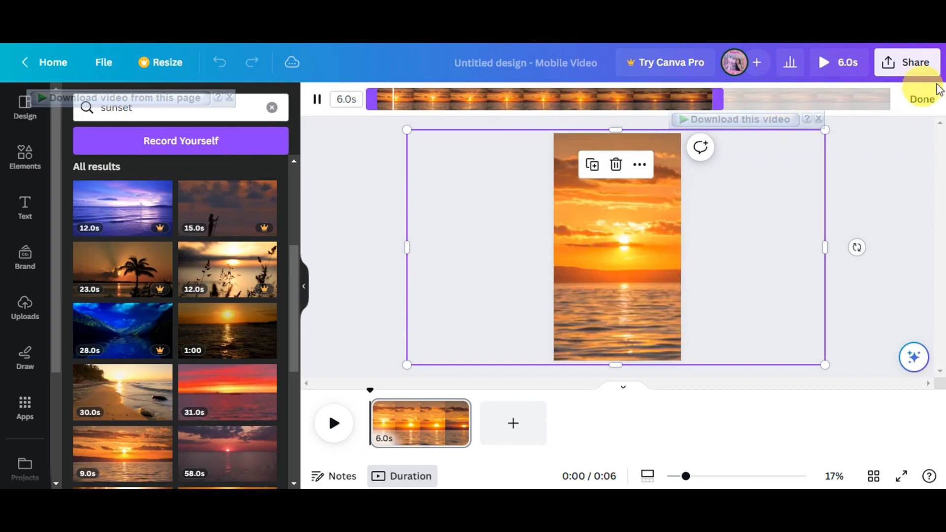
pyautogui.click(921, 99)
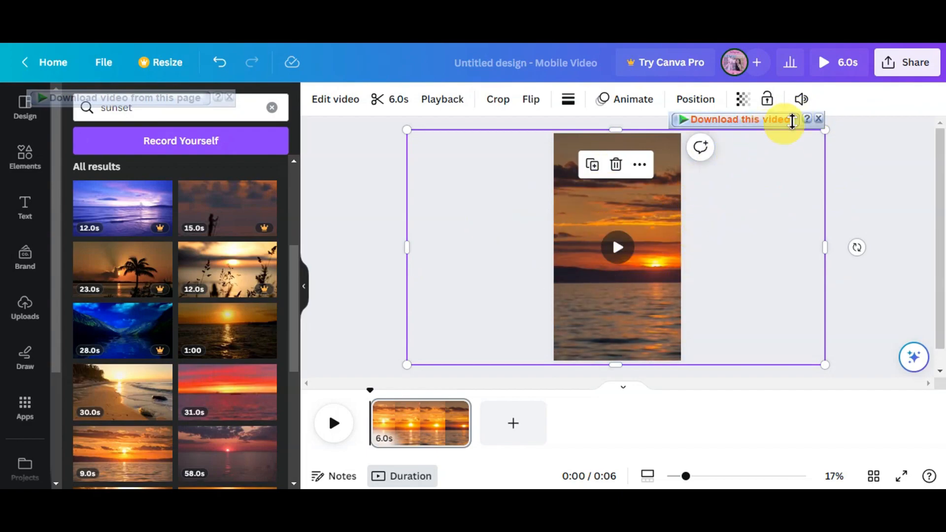
pyautogui.click(803, 101)
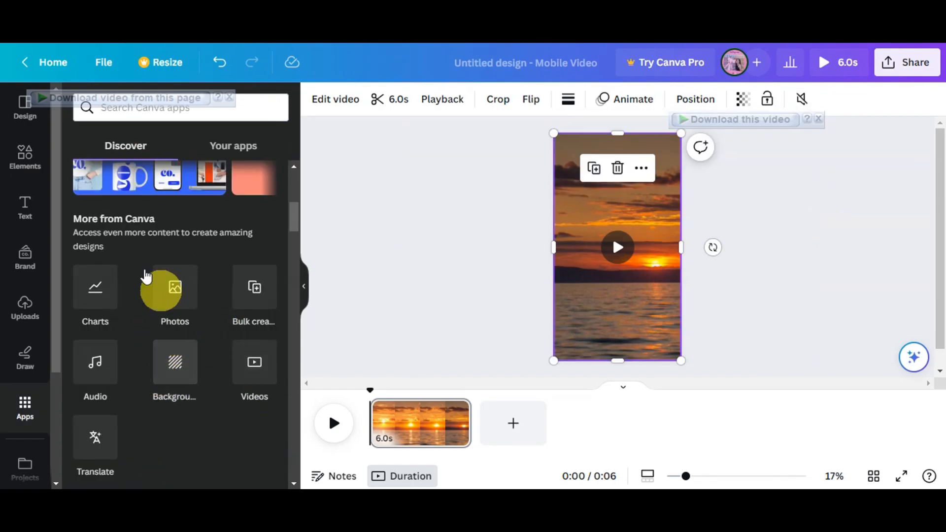
# Step: Add a heading to the page and replace its placeholder text with "TOPIC"
pyautogui.click(27, 210)
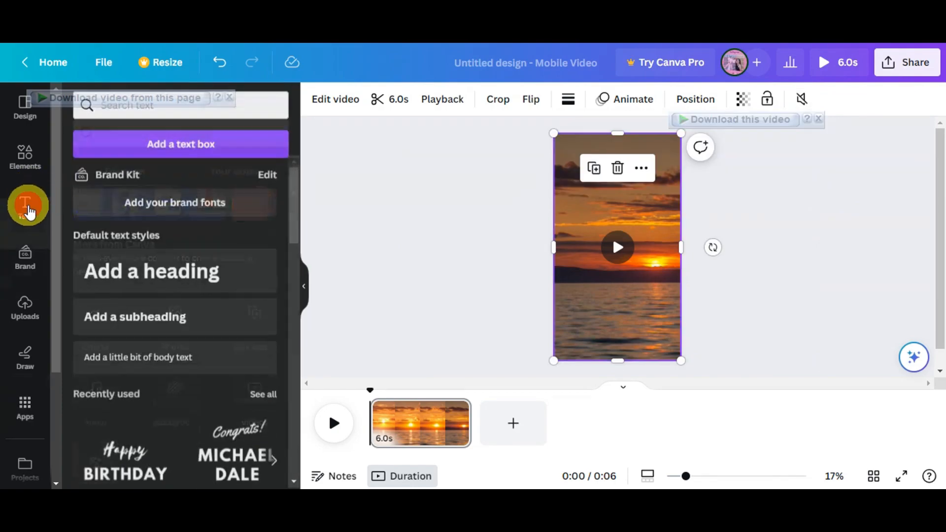
pyautogui.click(170, 264)
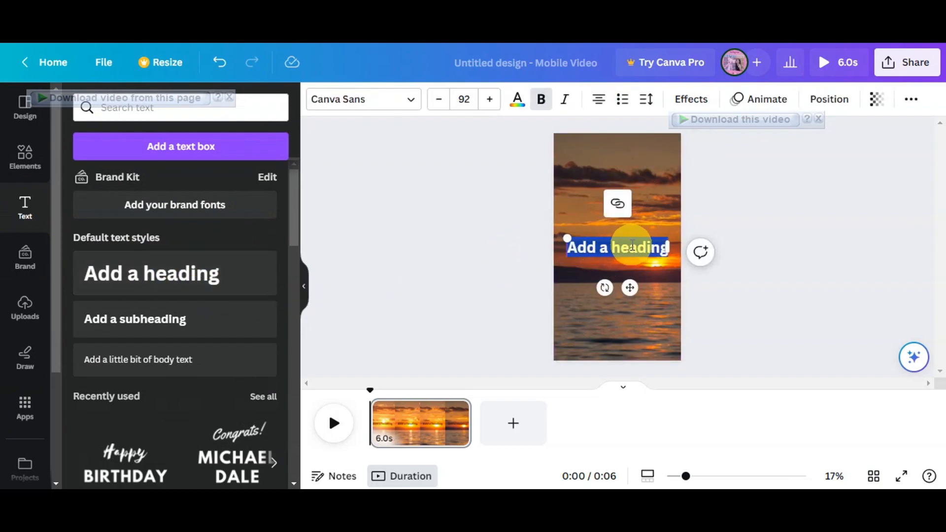
pyautogui.press('BackSpace')
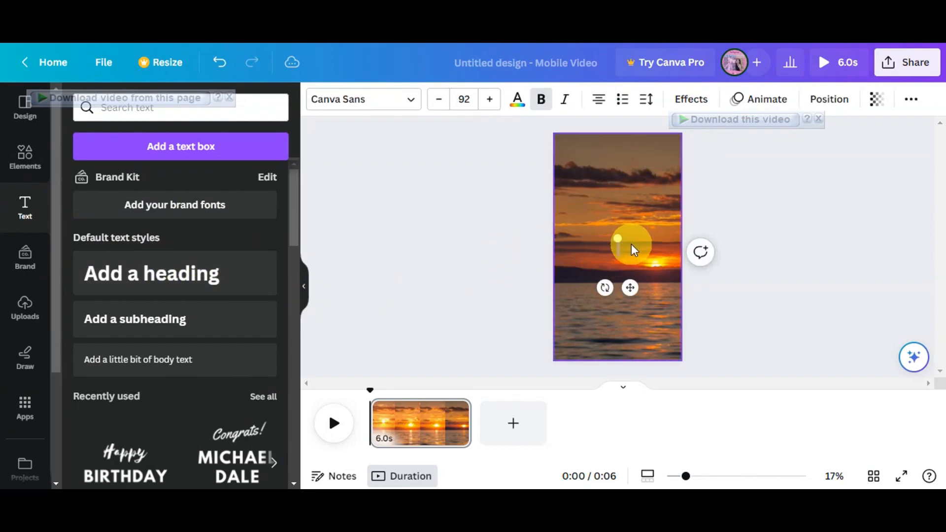
pyautogui.write('TOPIC')
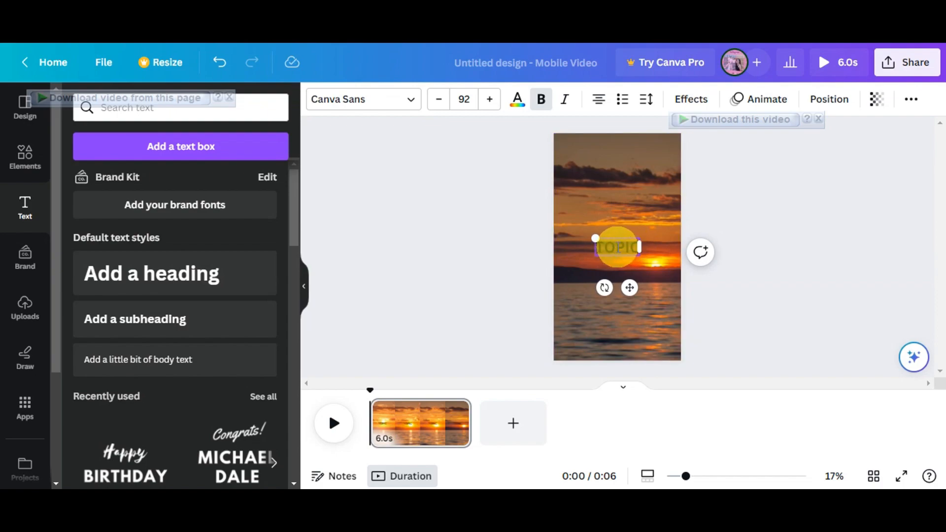
# Step: Style the topic heading in the Architects Daughter handwriting font at size 106 on a rounded white background
pyautogui.click(416, 101)
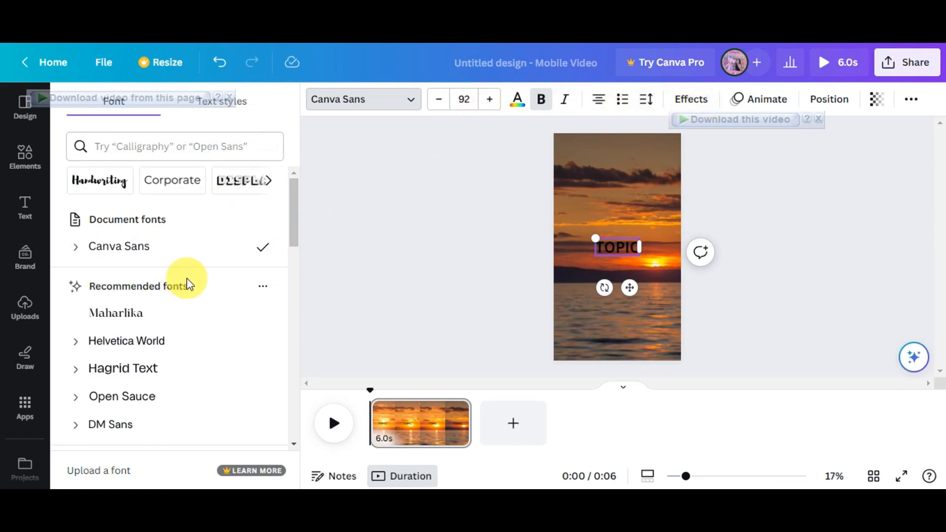
pyautogui.click(112, 182)
pyautogui.moveTo(595, 238); pyautogui.dragTo(589, 236)
pyautogui.click(131, 301)
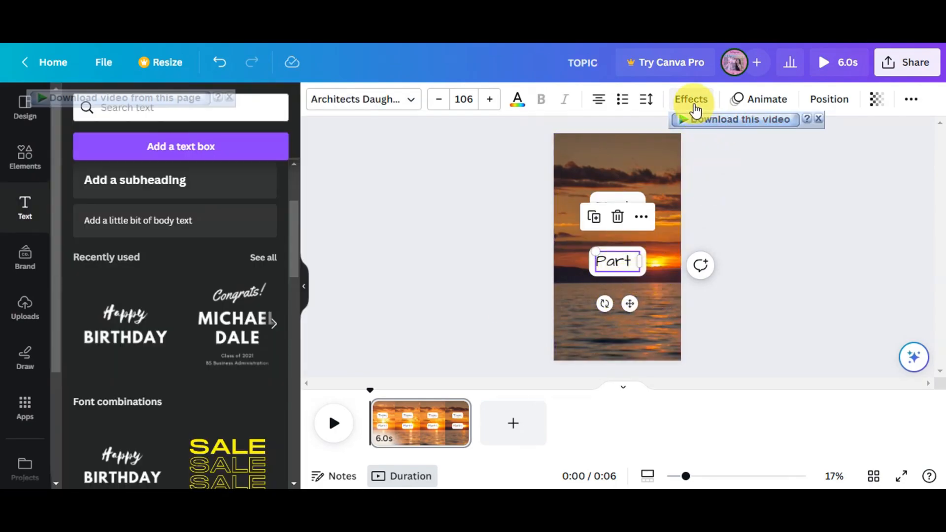
# Step: Replace the white background of the part text below the topic with the Outline effect at thickness 50
pyautogui.click(695, 111)
pyautogui.scroll(-3, 185, 386)
pyautogui.scroll(3, 177, 319)
pyautogui.click(238, 182)
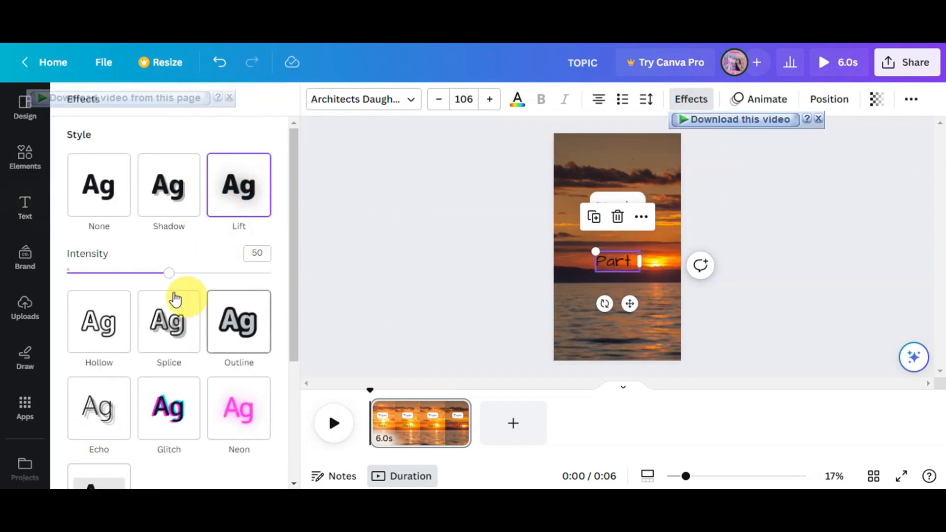
pyautogui.click(235, 340)
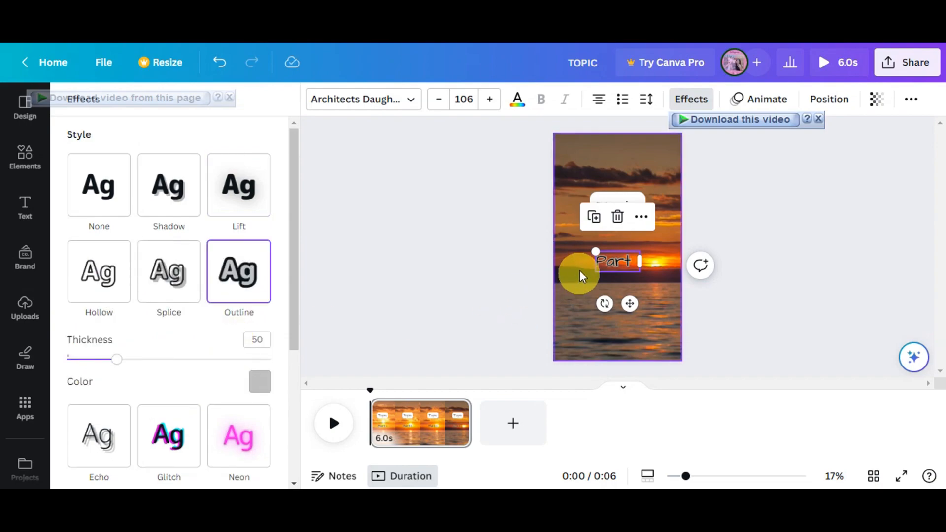
# Step: Enlarge the outlined "Part 1" text to size 113 and add a matching "Part 2" text below it
pyautogui.moveTo(596, 252); pyautogui.dragTo(621, 266)
pyautogui.click(637, 218)
pyautogui.click(660, 222)
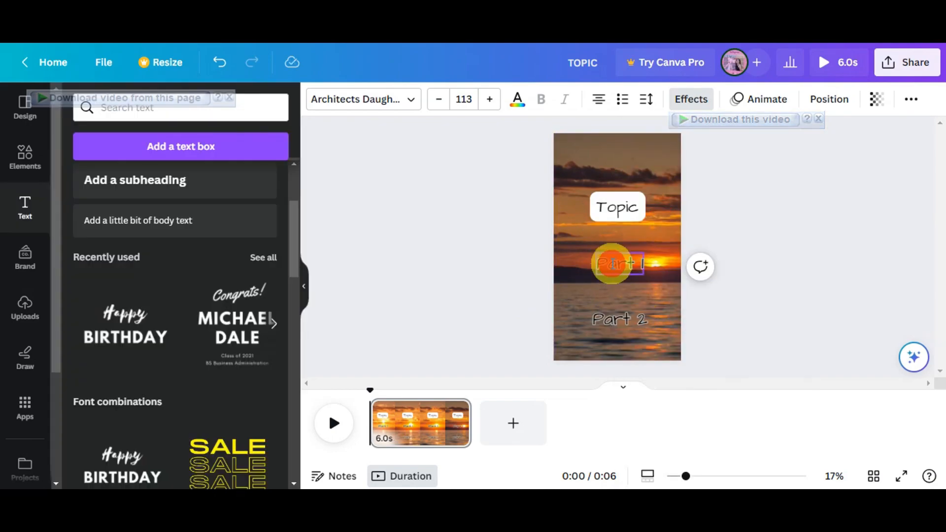
# Step: Show the element timing, end the "Part 1" text at about 3 seconds and start the "Part 2" text at that point
pyautogui.rightClick(611, 264)
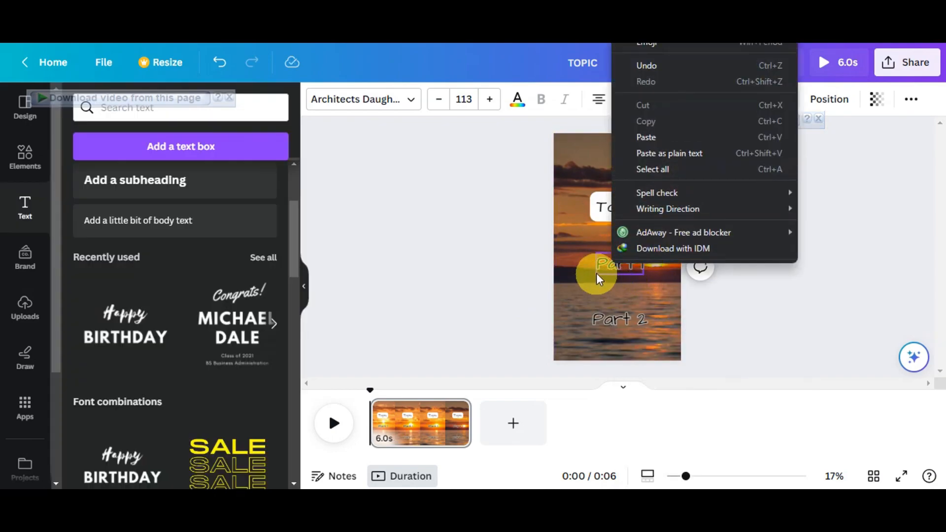
pyautogui.click(599, 279)
pyautogui.click(602, 272)
pyautogui.rightClick(602, 273)
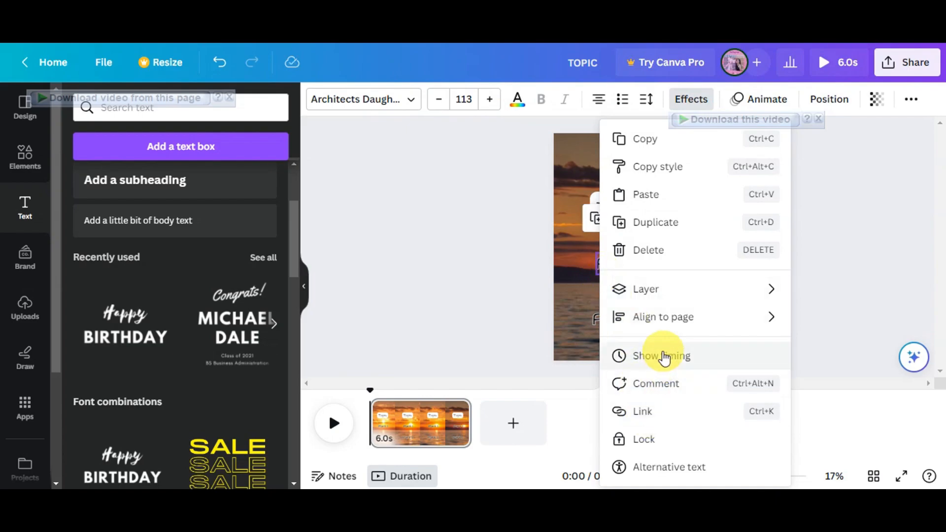
pyautogui.click(663, 358)
pyautogui.moveTo(472, 398); pyautogui.dragTo(422, 399)
pyautogui.click(625, 308)
pyautogui.moveTo(375, 395); pyautogui.dragTo(431, 398)
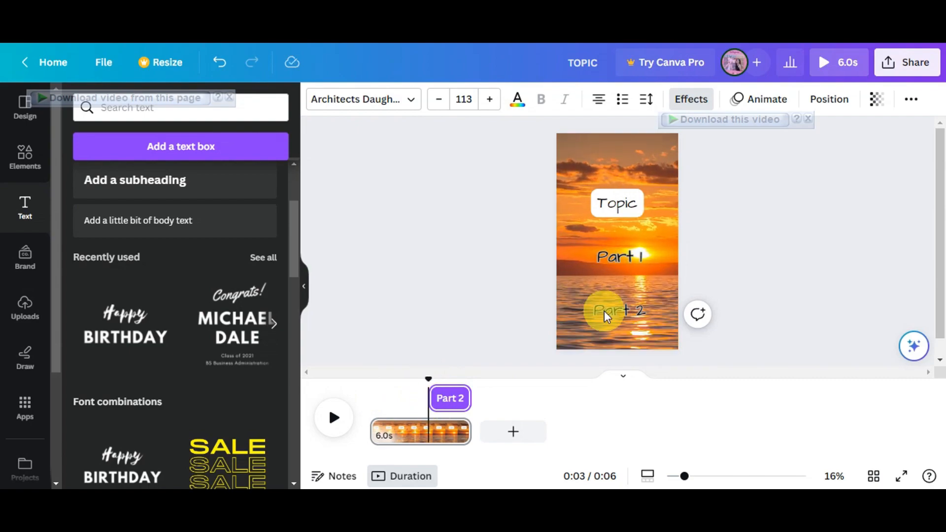
# Step: Move the "Part 2" text up close beneath "Part 1" and widen both text boxes to nearly the page width
pyautogui.click(612, 315)
pyautogui.moveTo(611, 293); pyautogui.dragTo(666, 291)
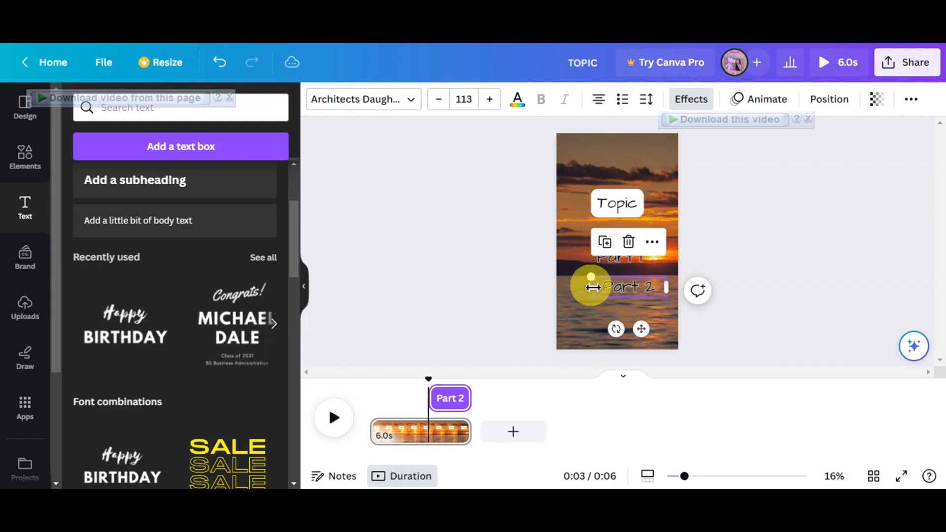
pyautogui.moveTo(587, 287)
pyautogui.mouseDown()
pyautogui.moveTo(567, 287)
pyautogui.moveTo(575, 286)
pyautogui.mouseUp()
pyautogui.click(603, 262)
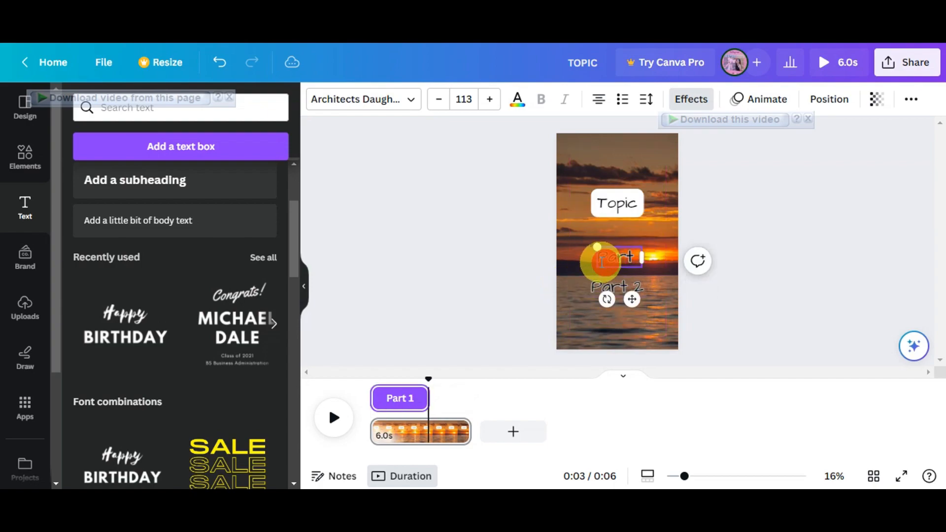
pyautogui.moveTo(646, 263); pyautogui.dragTo(669, 267)
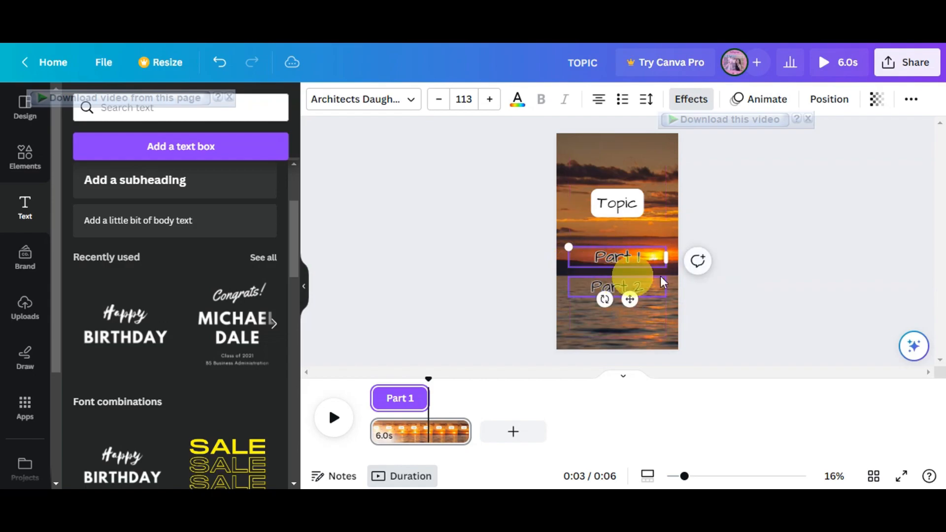
pyautogui.click(803, 287)
# Step: Move the playhead to the end of the video and open the Bulk create app
pyautogui.moveTo(424, 392); pyautogui.dragTo(472, 390)
pyautogui.click(25, 406)
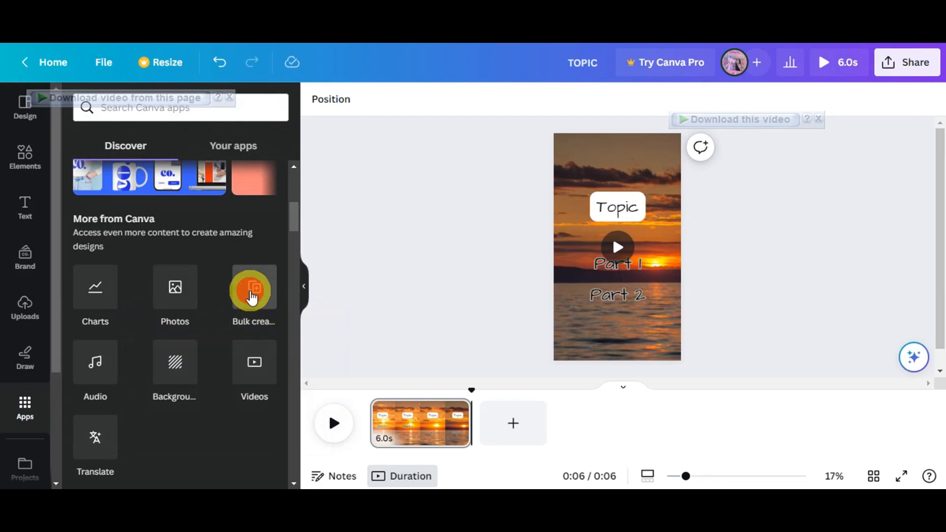
pyautogui.click(252, 296)
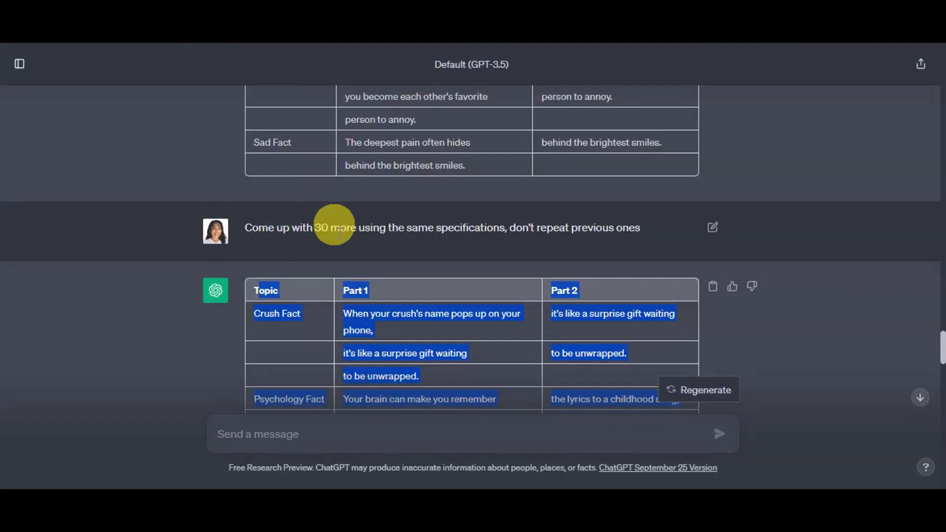
# Step: Switch to ChatGPT and highlight the topic, Part 1 and Part 2 text of a "Girl Fact" row in the generated table
pyautogui.moveTo(303, 181); pyautogui.dragTo(245, 185)
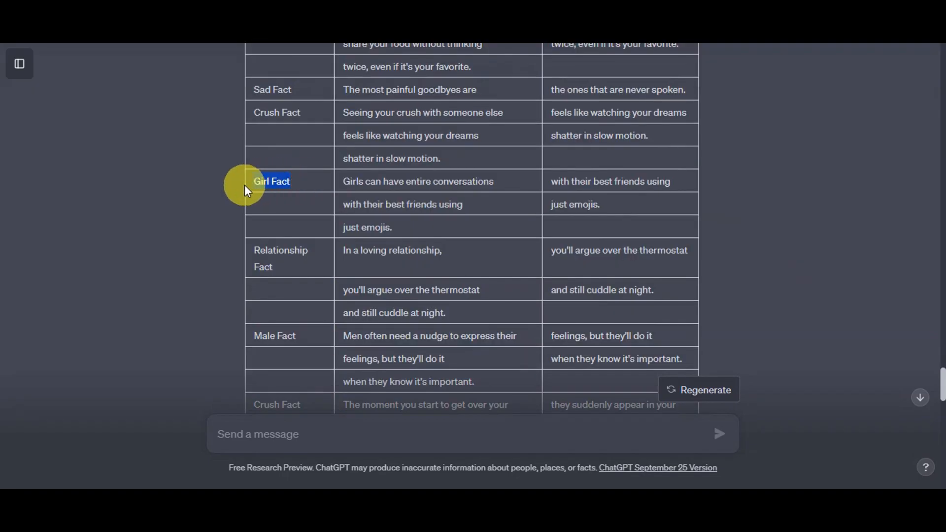
pyautogui.moveTo(351, 182); pyautogui.dragTo(681, 185)
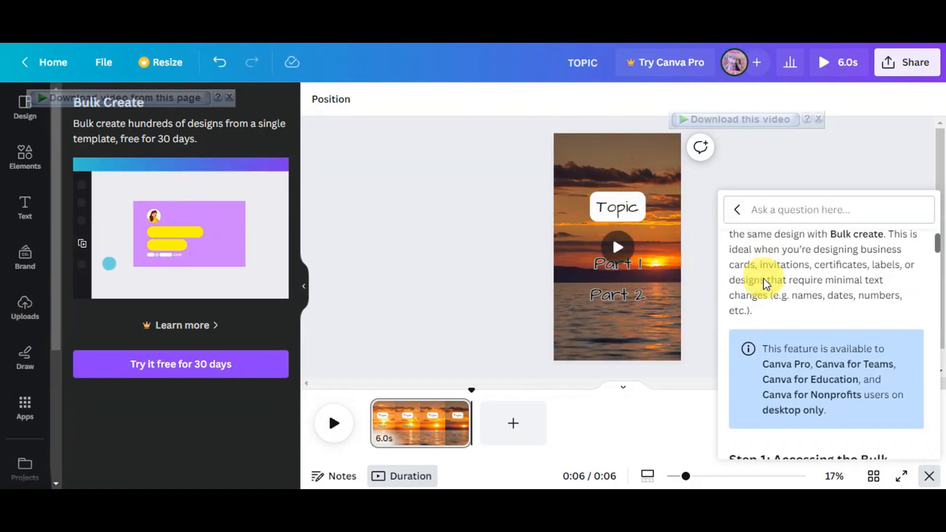
# Step: Switch back to Canva and read the Bulk create help article from importing data through creating designs in bulk
pyautogui.scroll(-7, 764, 279)
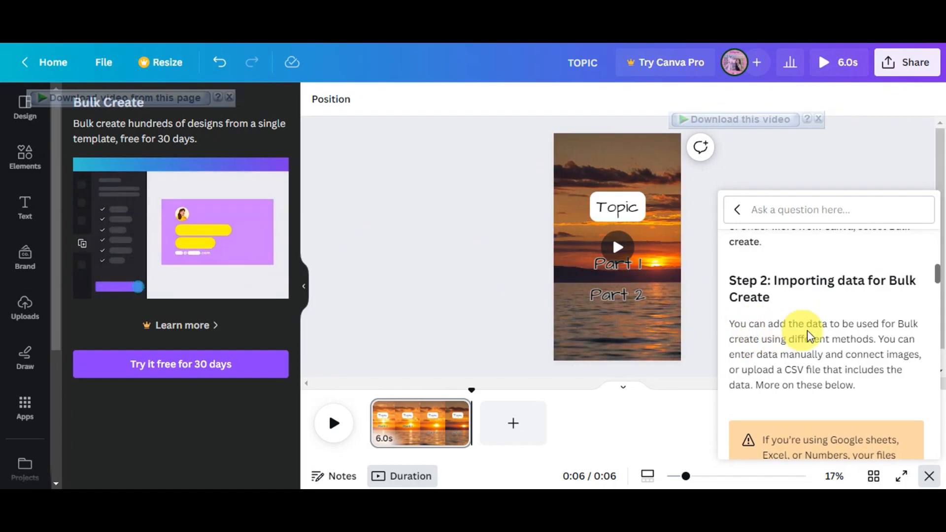
pyautogui.scroll(-2, 897, 340)
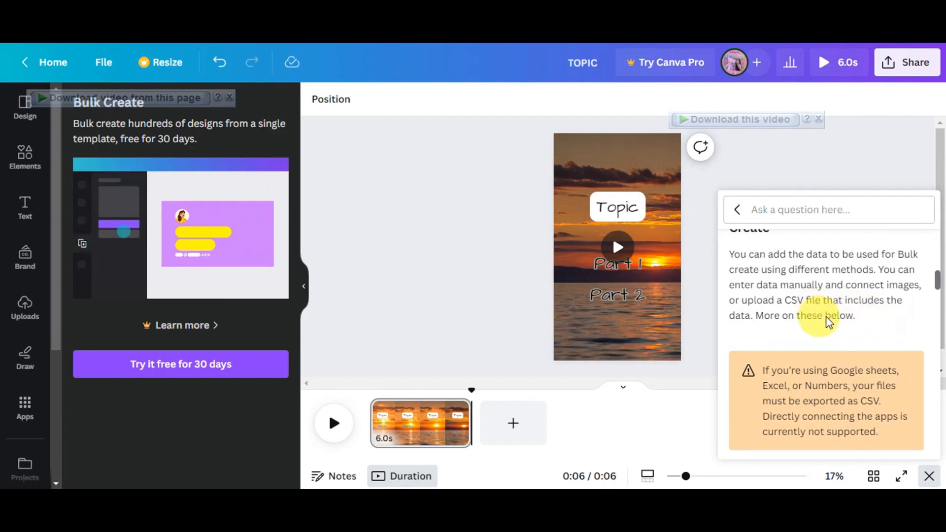
pyautogui.scroll(-5, 878, 317)
pyautogui.scroll(-5, 882, 317)
pyautogui.scroll(-8, 882, 317)
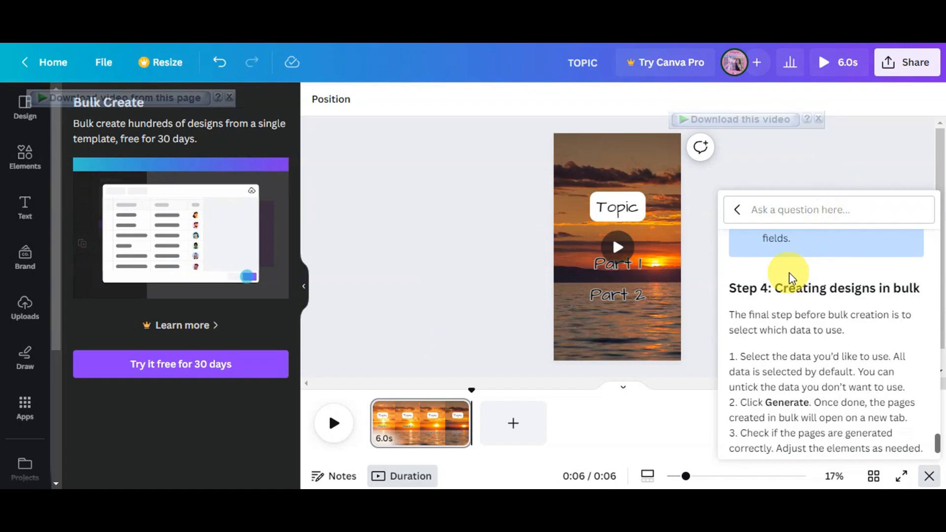
# Step: Open the download settings for the finished design
pyautogui.click(902, 74)
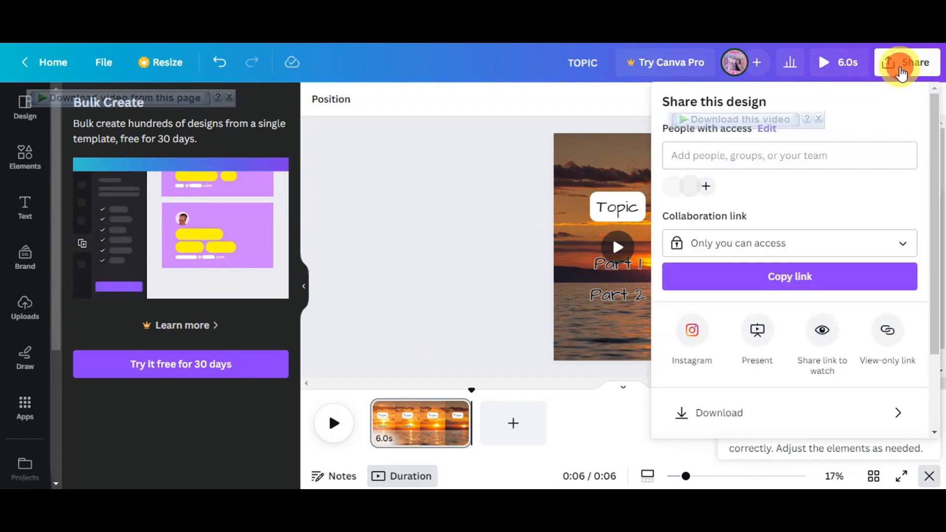
pyautogui.click(722, 413)
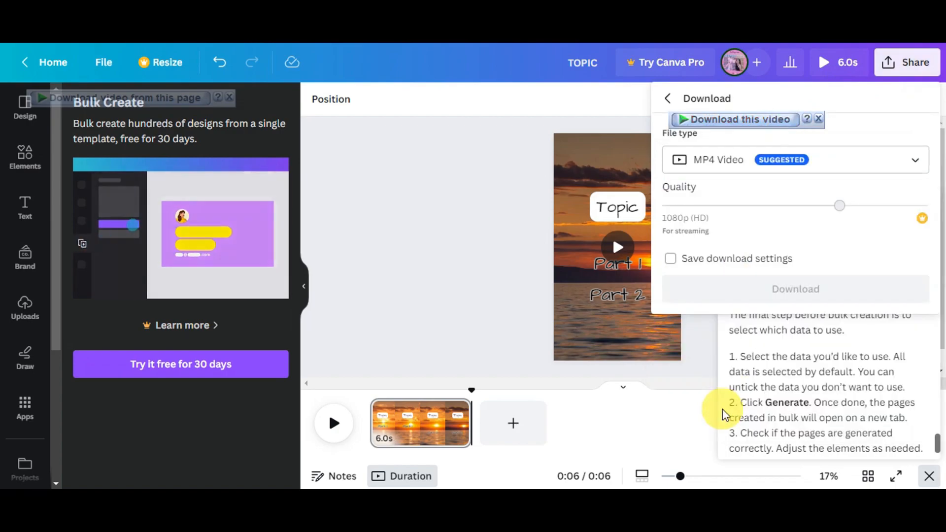